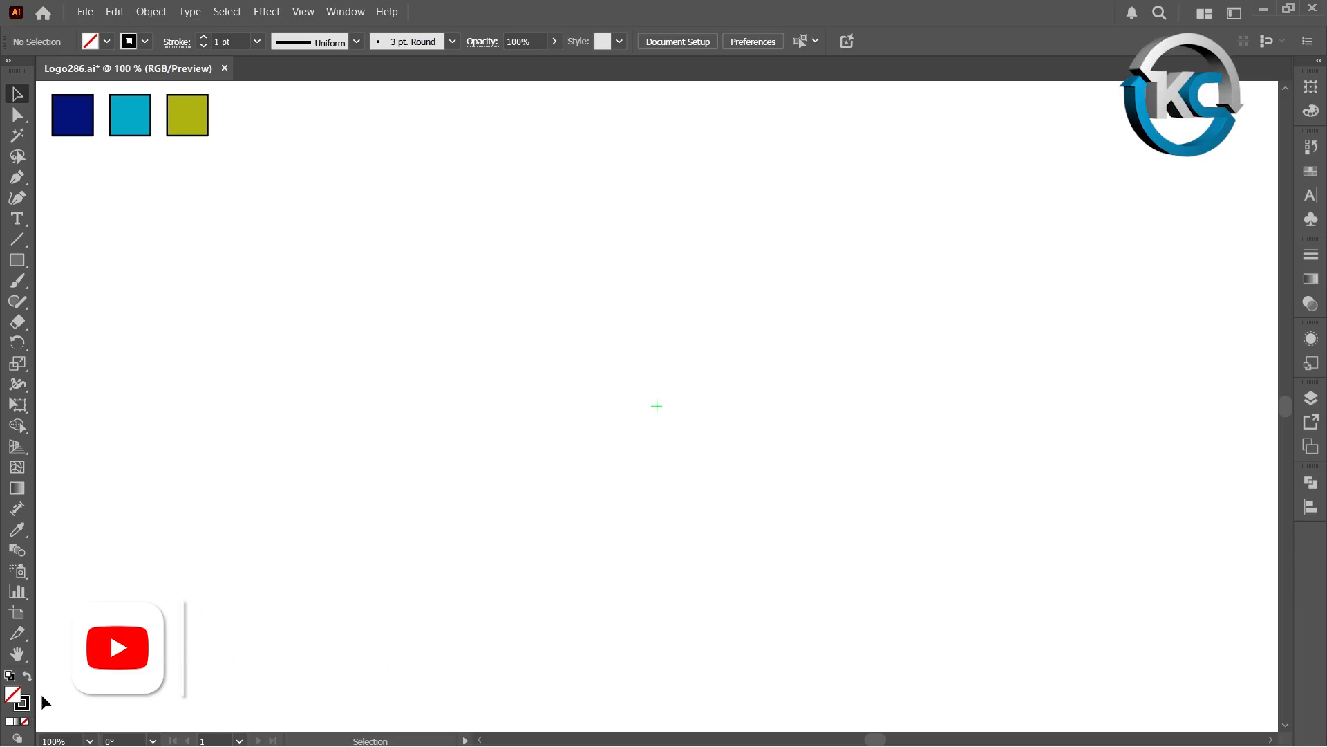
Step: Create a 250 × 250 px rectangular grid with 5 horizontal and 5 vertical dividers centred on the artboard
{"action": "right_click", "coordinate": [18, 239]}
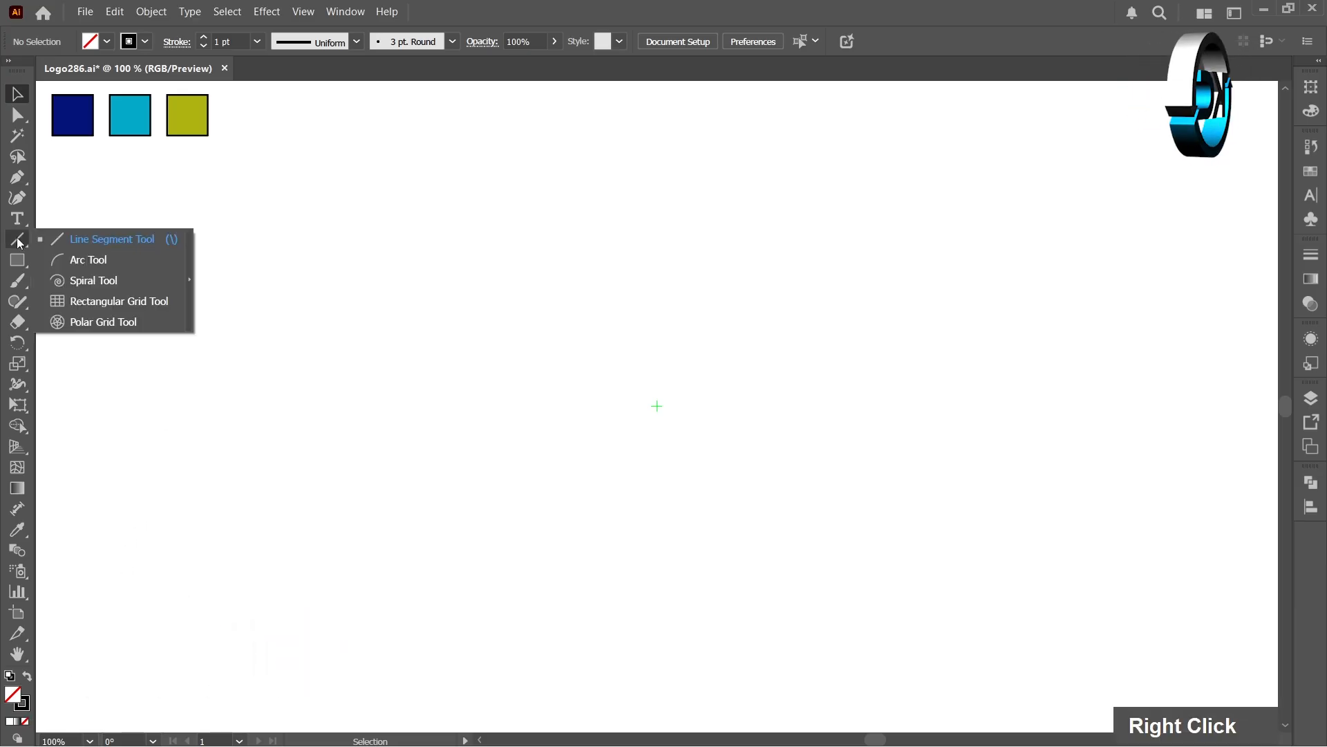
{"action": "left_click", "coordinate": [145, 302]}
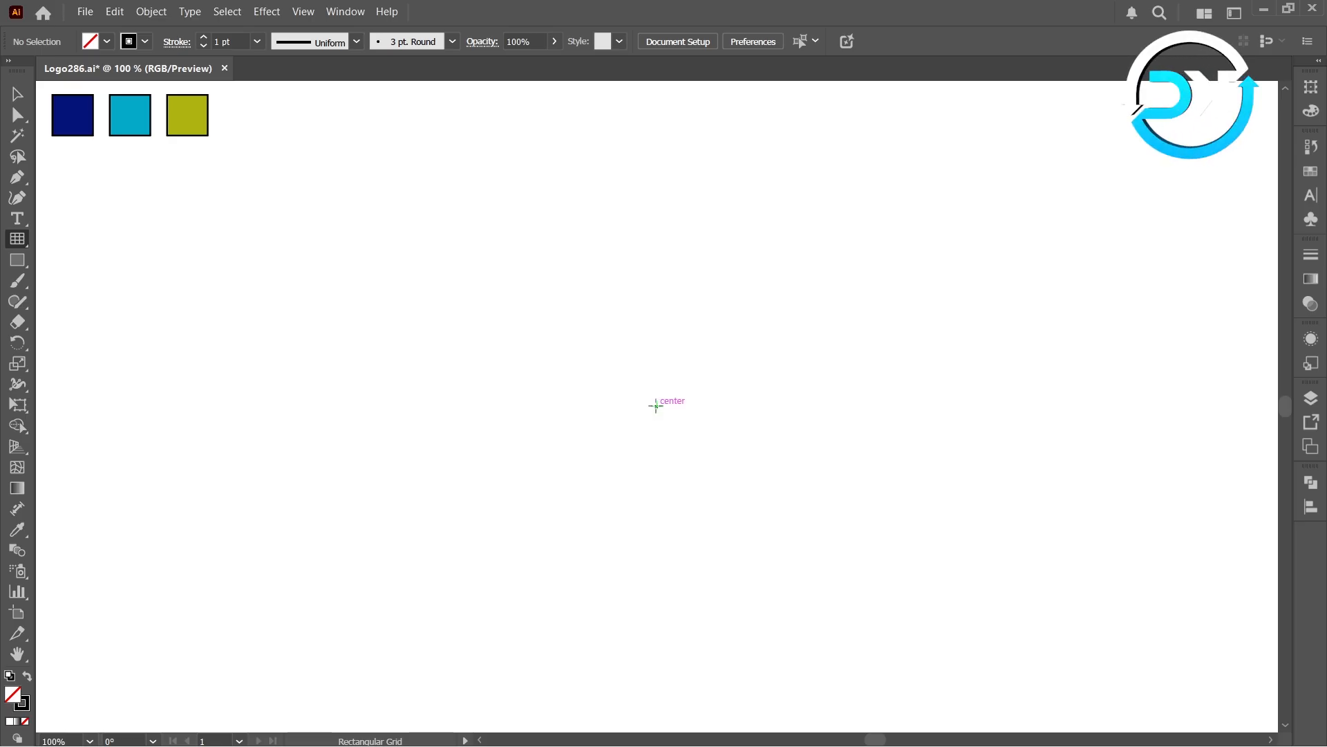
{"action": "key", "text": "alt"}
{"action": "left_click", "coordinate": [655, 405], "text": "alt"}
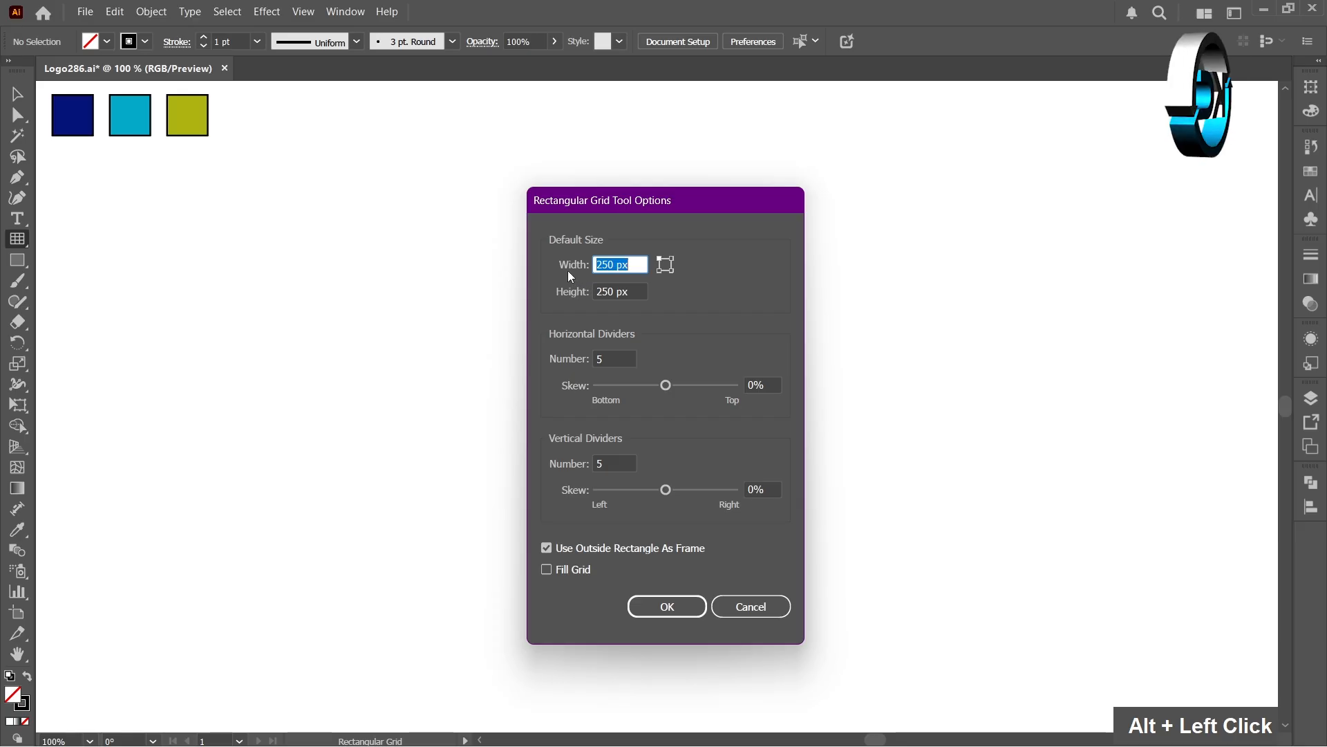
{"action": "key", "text": "Tab"}
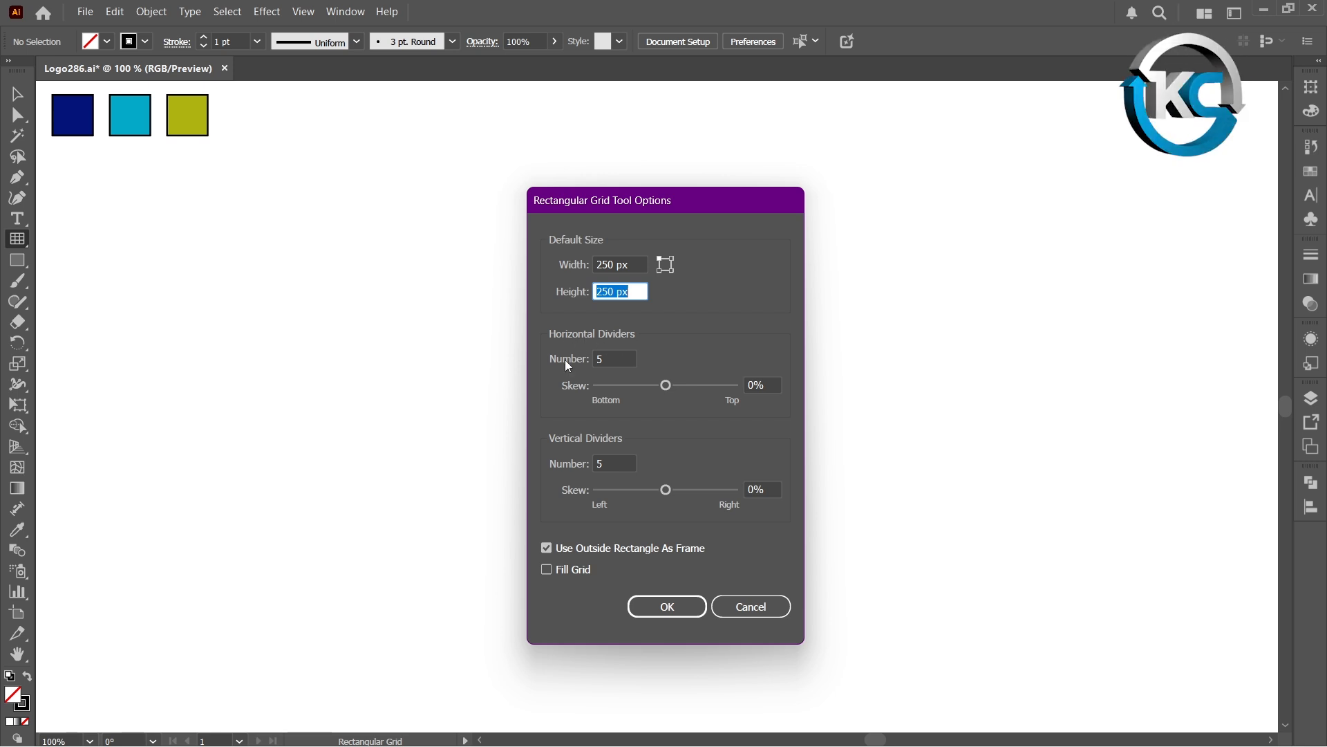
{"action": "key", "text": "Tab"}
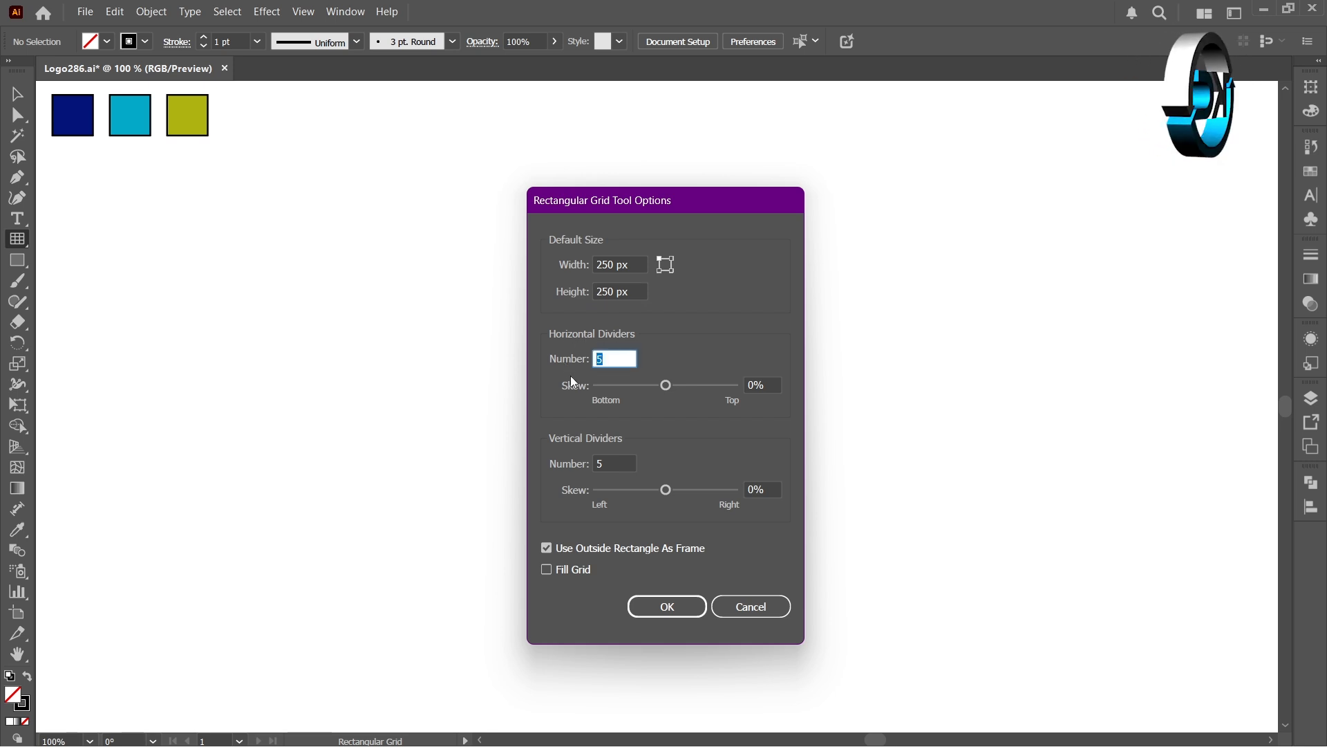
{"action": "left_click", "coordinate": [570, 464]}
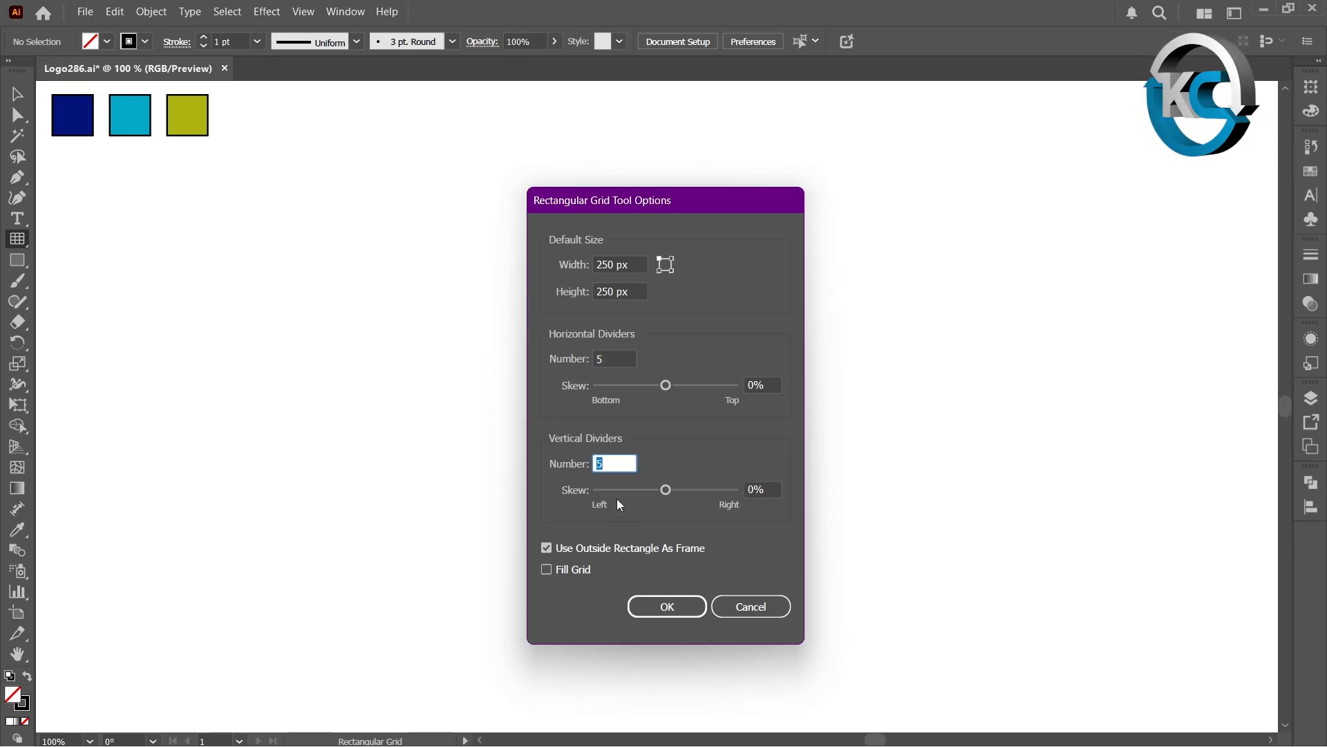
{"action": "left_click", "coordinate": [665, 607]}
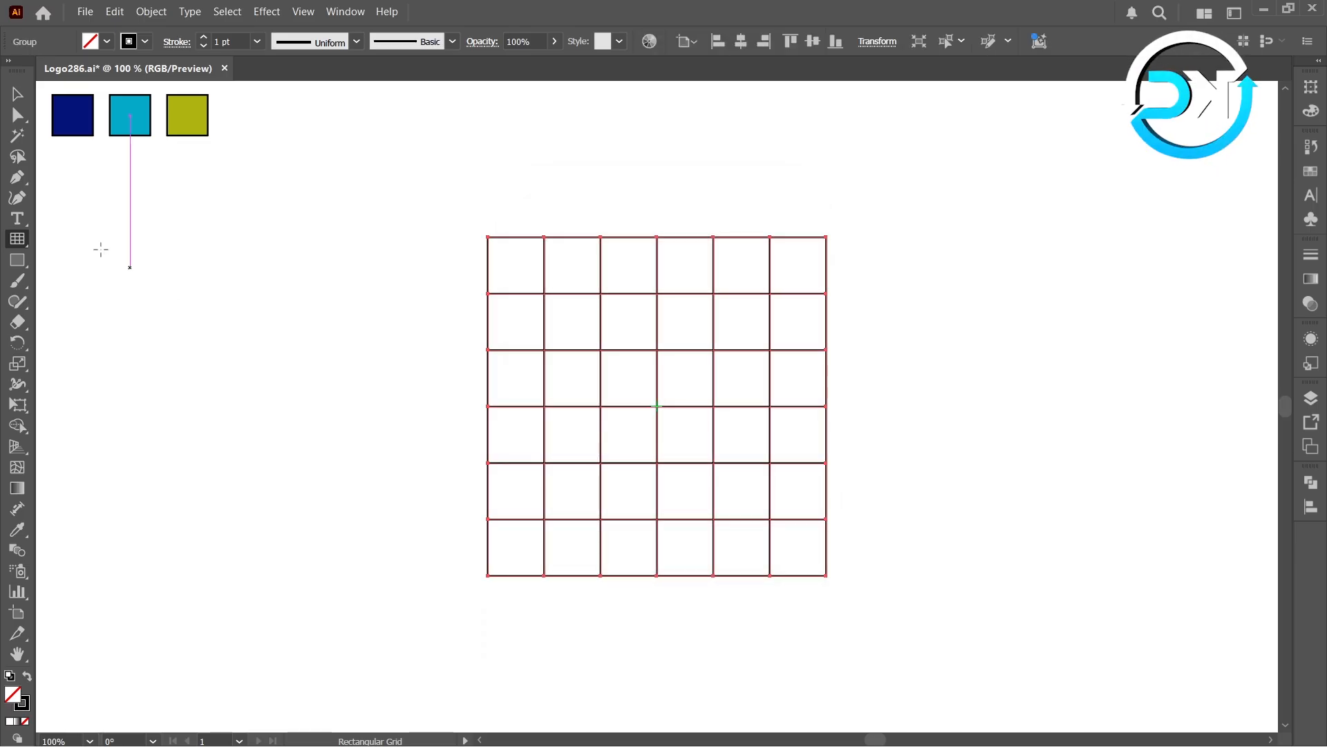
Step: With the Pen tool, draw a three-point angled path along grid intersections right of the grid's centre
{"action": "left_click", "coordinate": [15, 96]}
{"action": "left_click", "coordinate": [69, 234]}
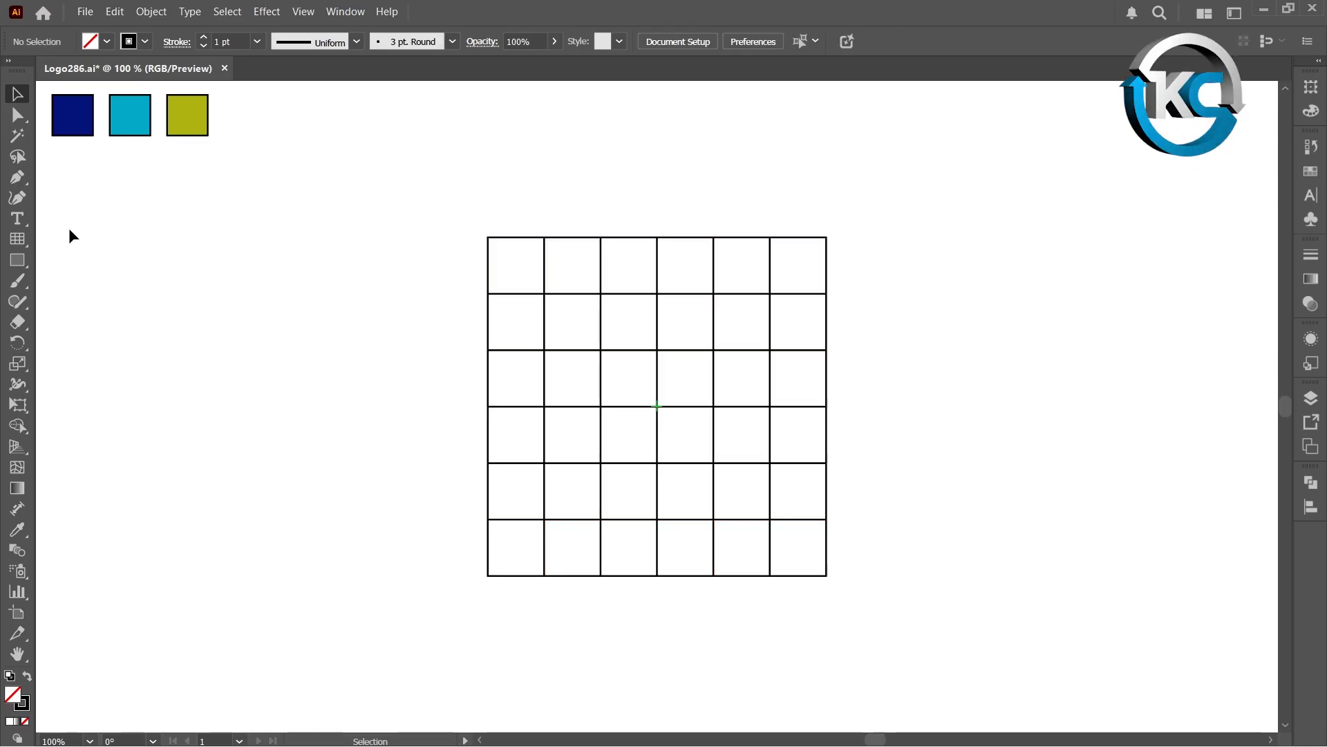
{"action": "left_click", "coordinate": [17, 178]}
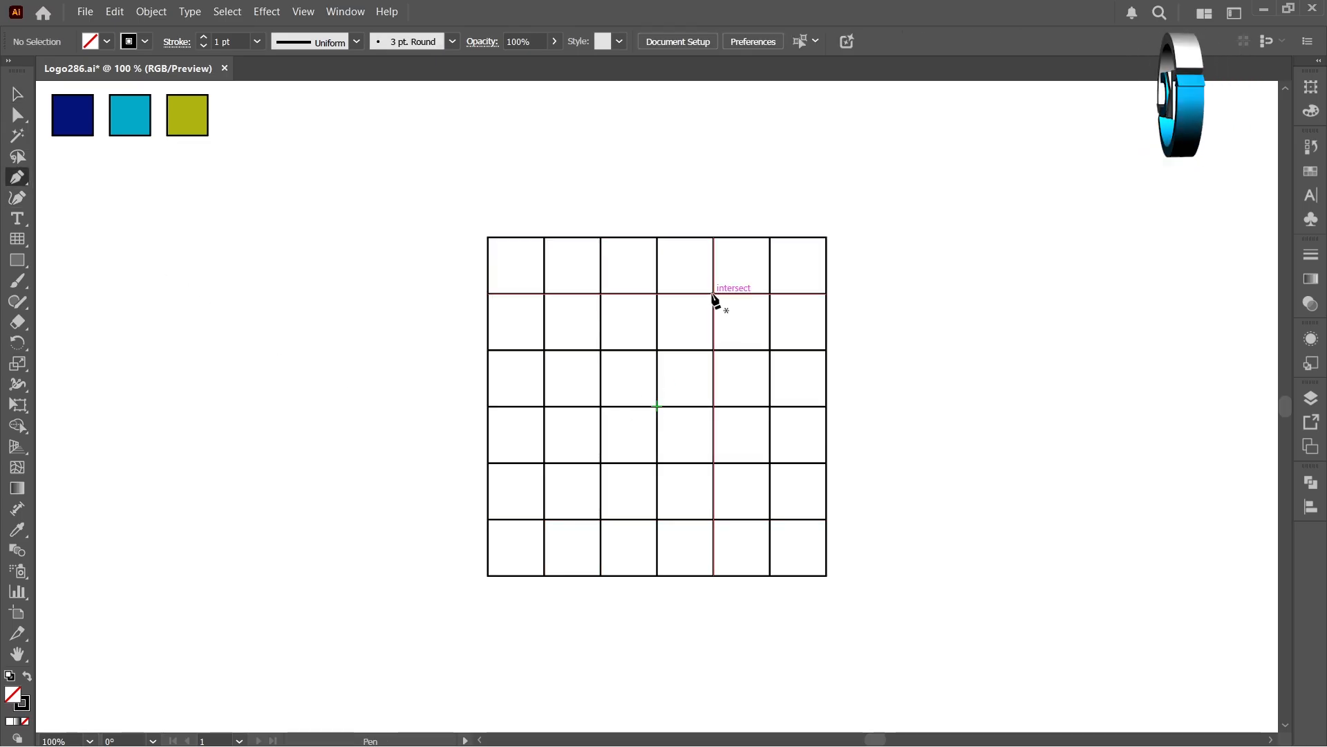
{"action": "left_click", "coordinate": [713, 294]}
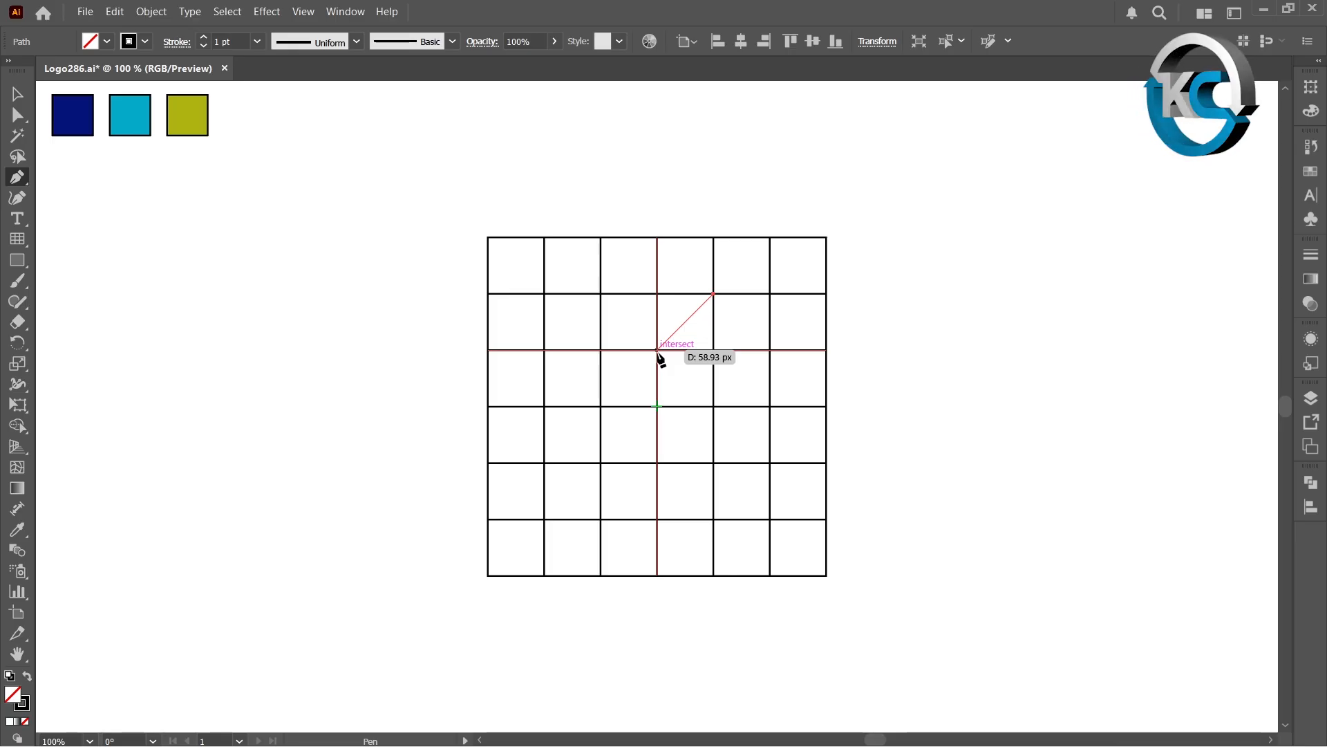
{"action": "left_click", "coordinate": [657, 351], "text": "shift"}
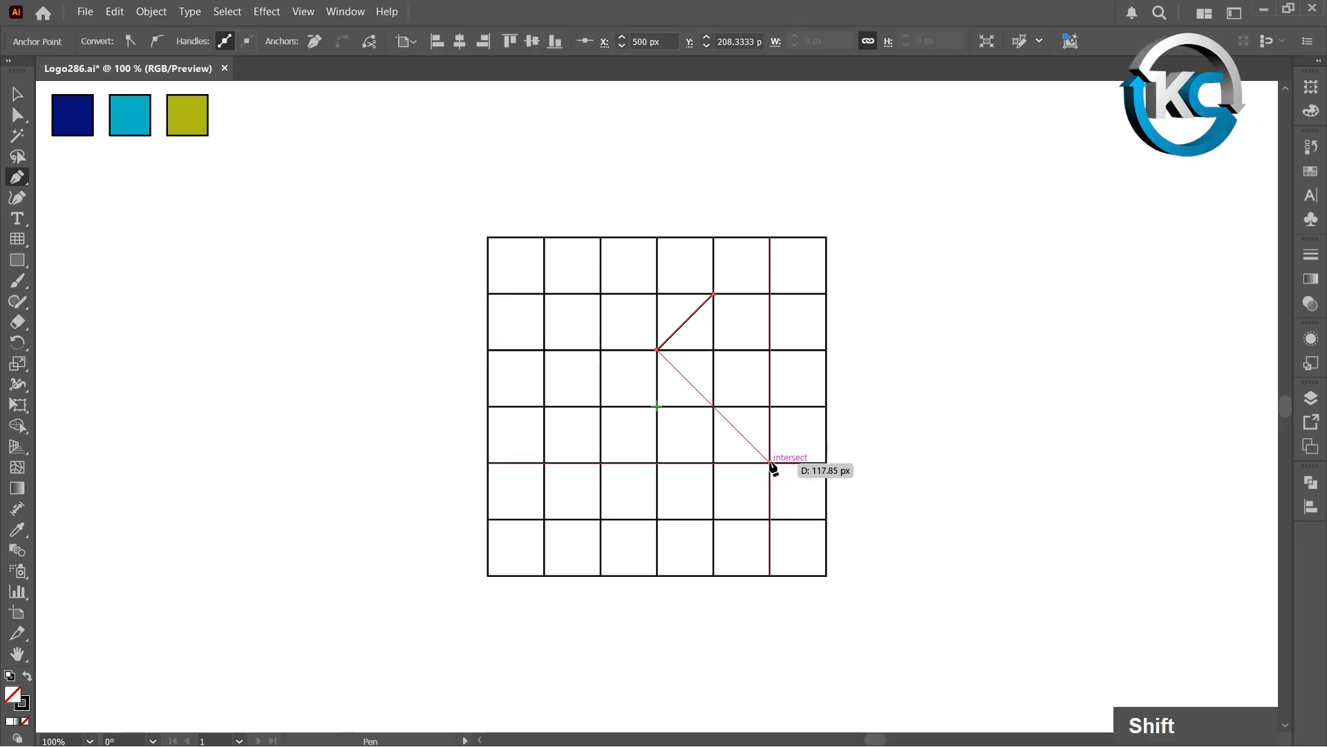
{"action": "left_click", "coordinate": [769, 463], "text": "shift"}
{"action": "left_click", "coordinate": [755, 362], "text": "ctrl"}
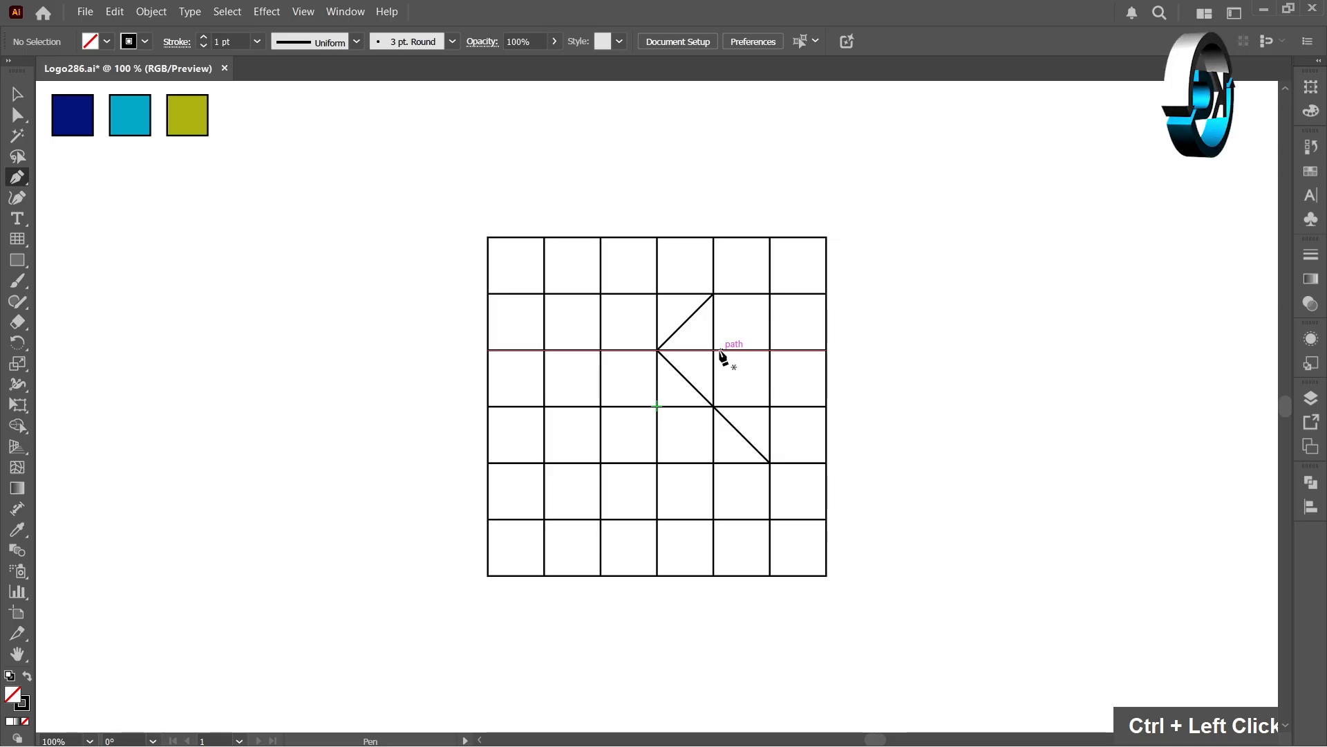
Step: Draw a second V-shaped path from the middle grid line down one cell and back up to the grid's right edge
{"action": "left_click", "coordinate": [713, 351]}
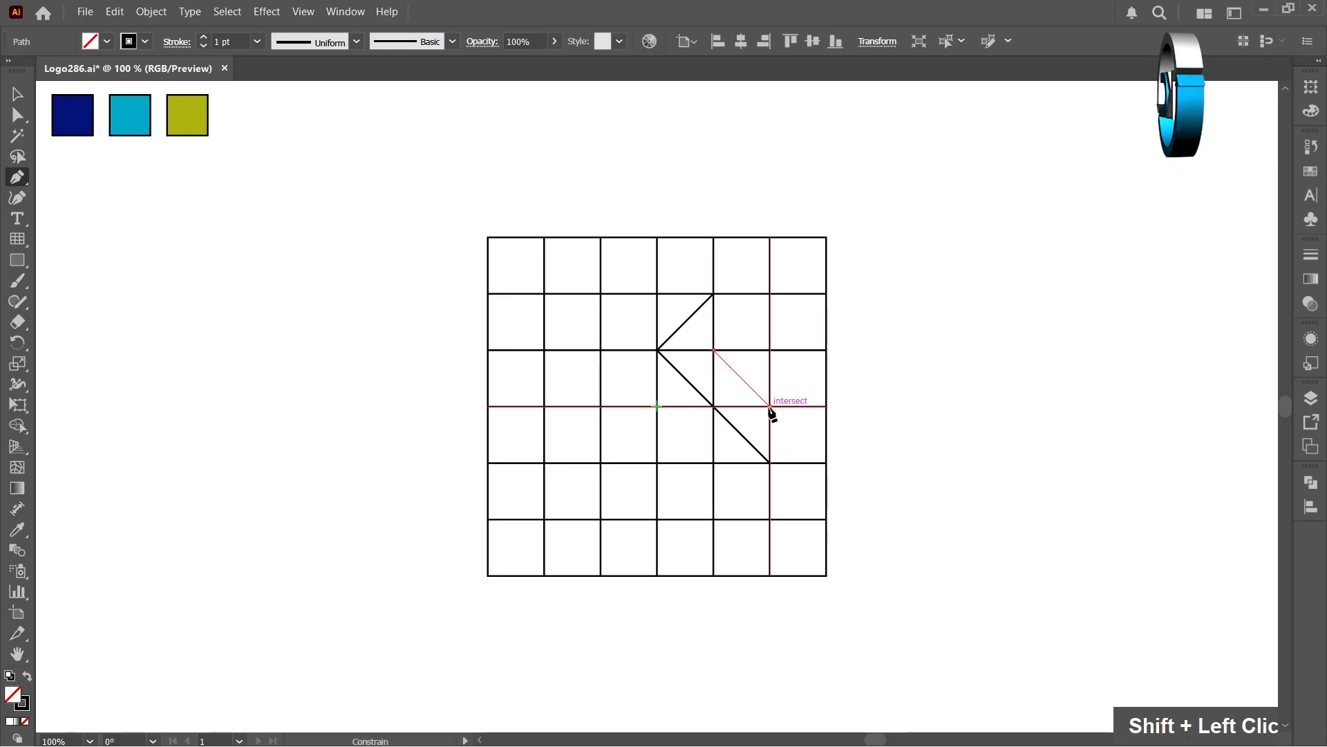
{"action": "left_click", "coordinate": [770, 406], "text": "shift"}
{"action": "left_click", "coordinate": [826, 350], "text": "shift"}
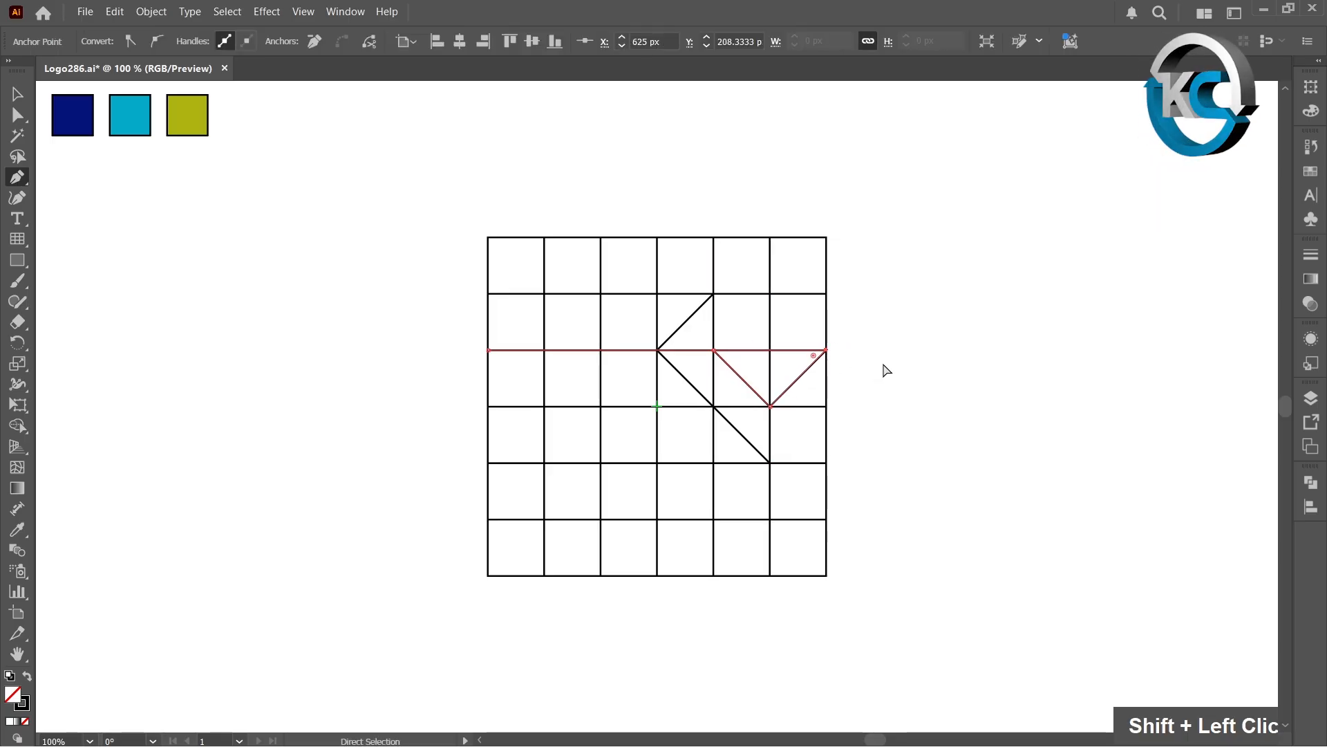
{"action": "left_click", "coordinate": [883, 371], "text": "ctrl"}
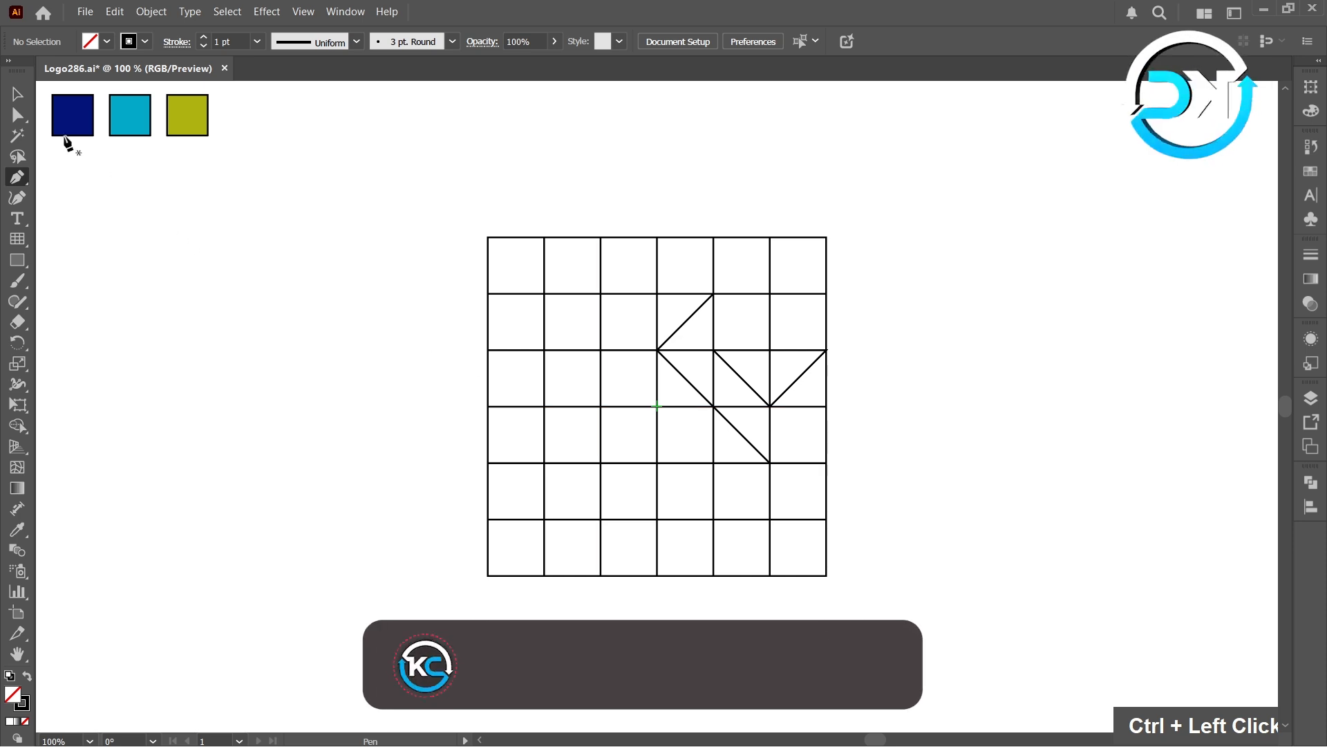
Step: Select the grid and paths, set a black fill, and merge the enclosed regions into the arrow shape with Shape Builder
{"action": "double_click", "coordinate": [18, 94]}
{"action": "left_click_drag", "start_coordinate": [456, 208], "coordinate": [901, 620]}
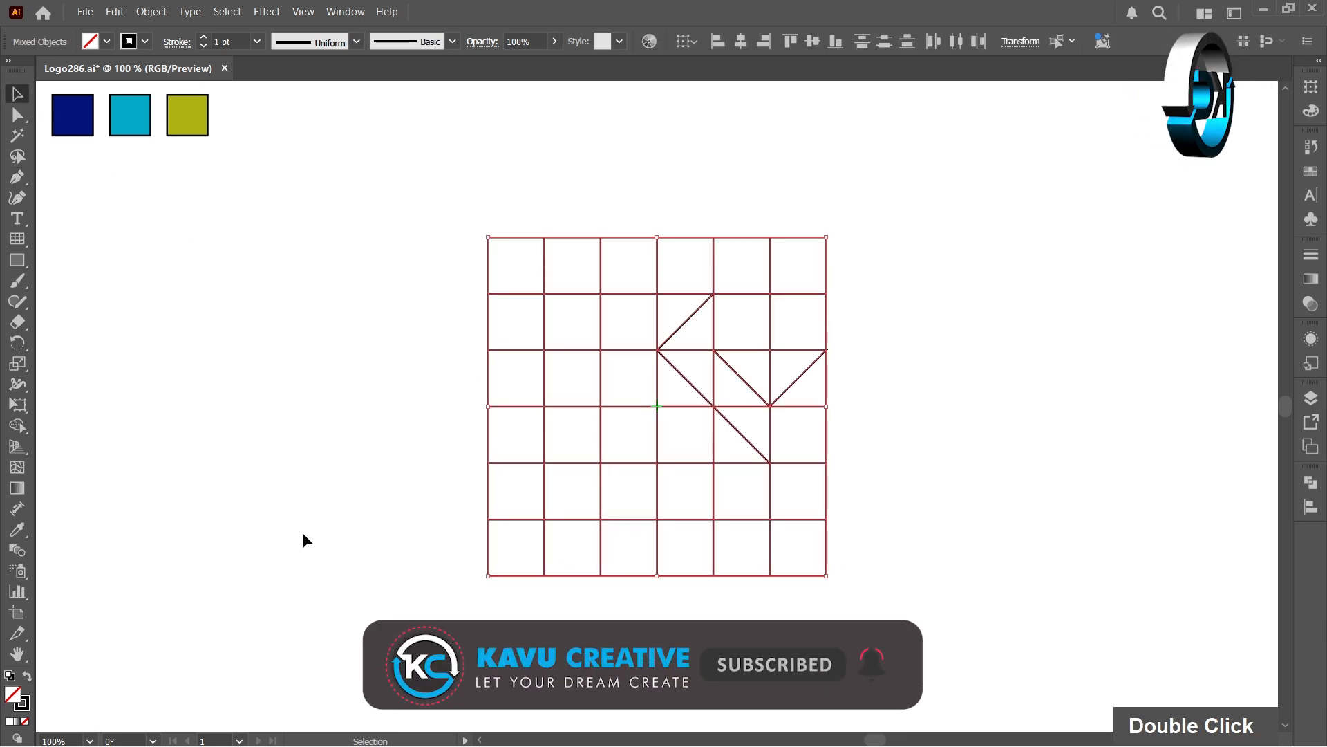
{"action": "left_click", "coordinate": [20, 427]}
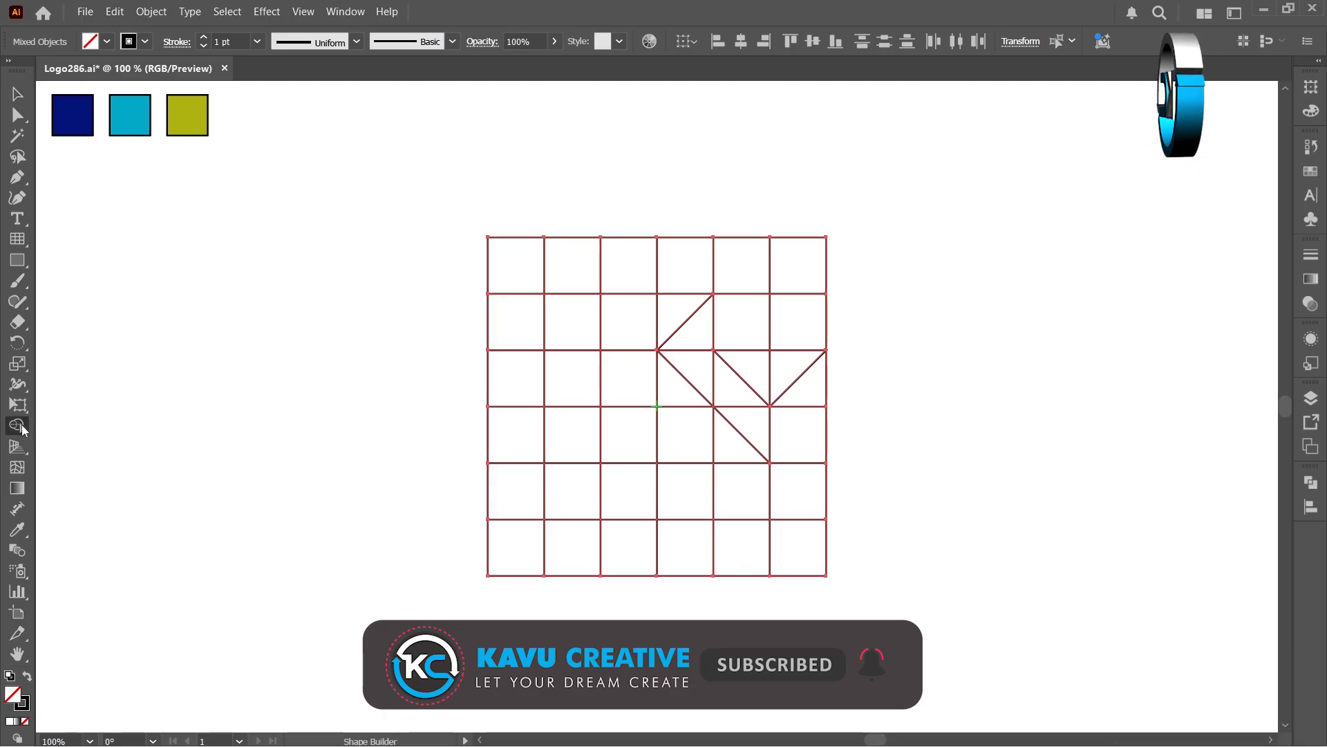
{"action": "left_click", "coordinate": [28, 677]}
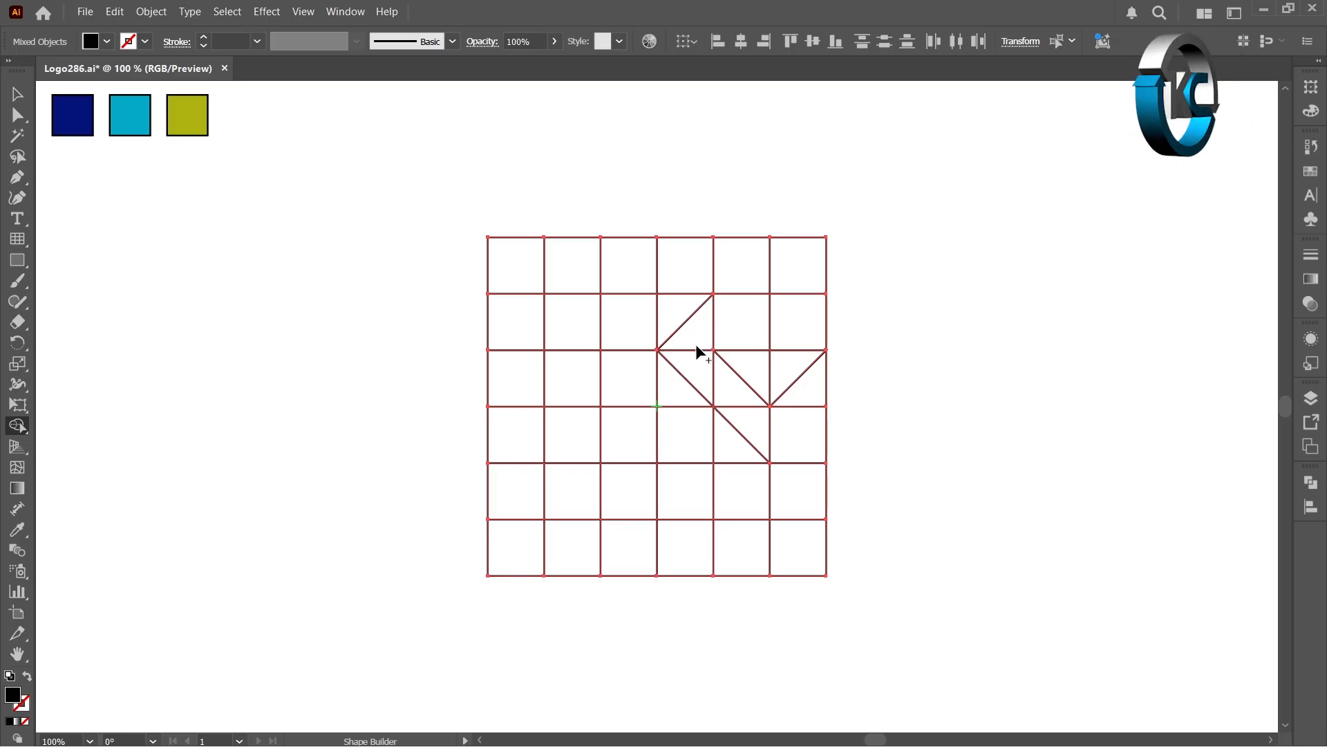
{"action": "left_click_drag", "start_coordinate": [697, 345], "coordinate": [710, 380]}
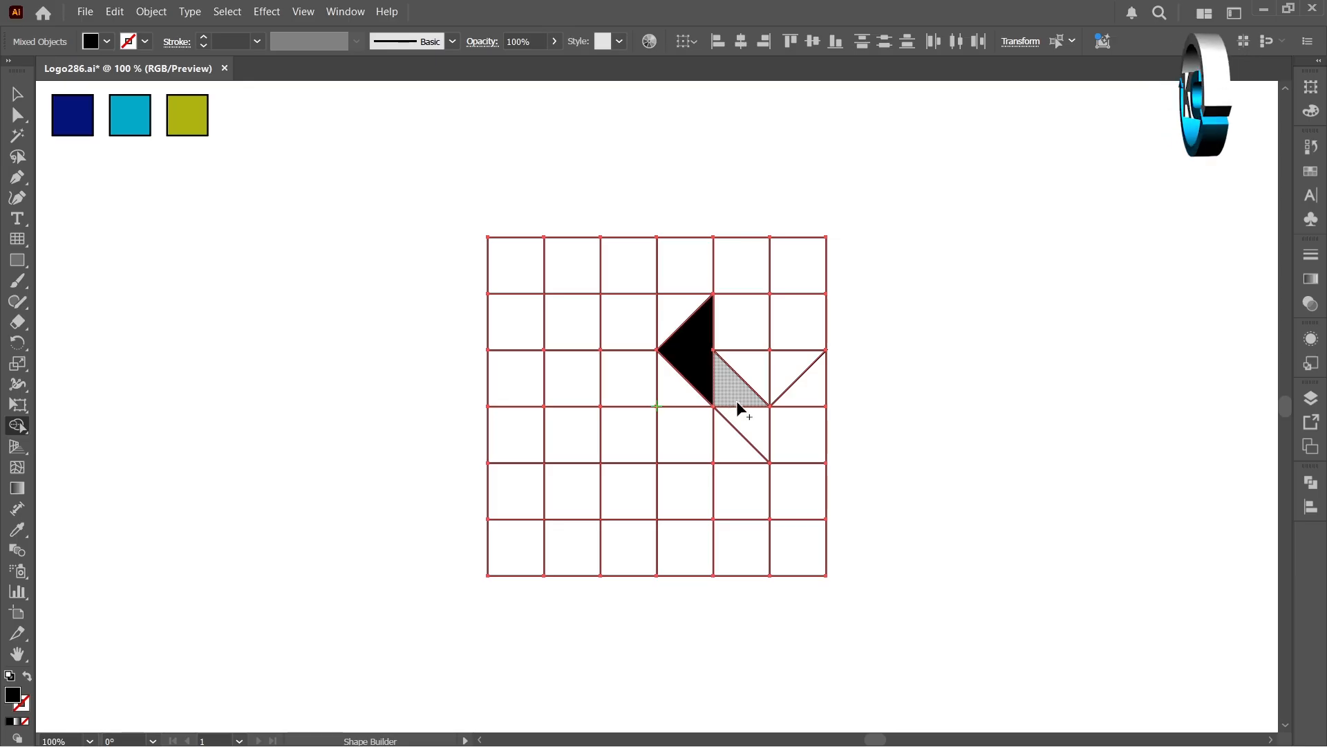
{"action": "left_click", "coordinate": [749, 413]}
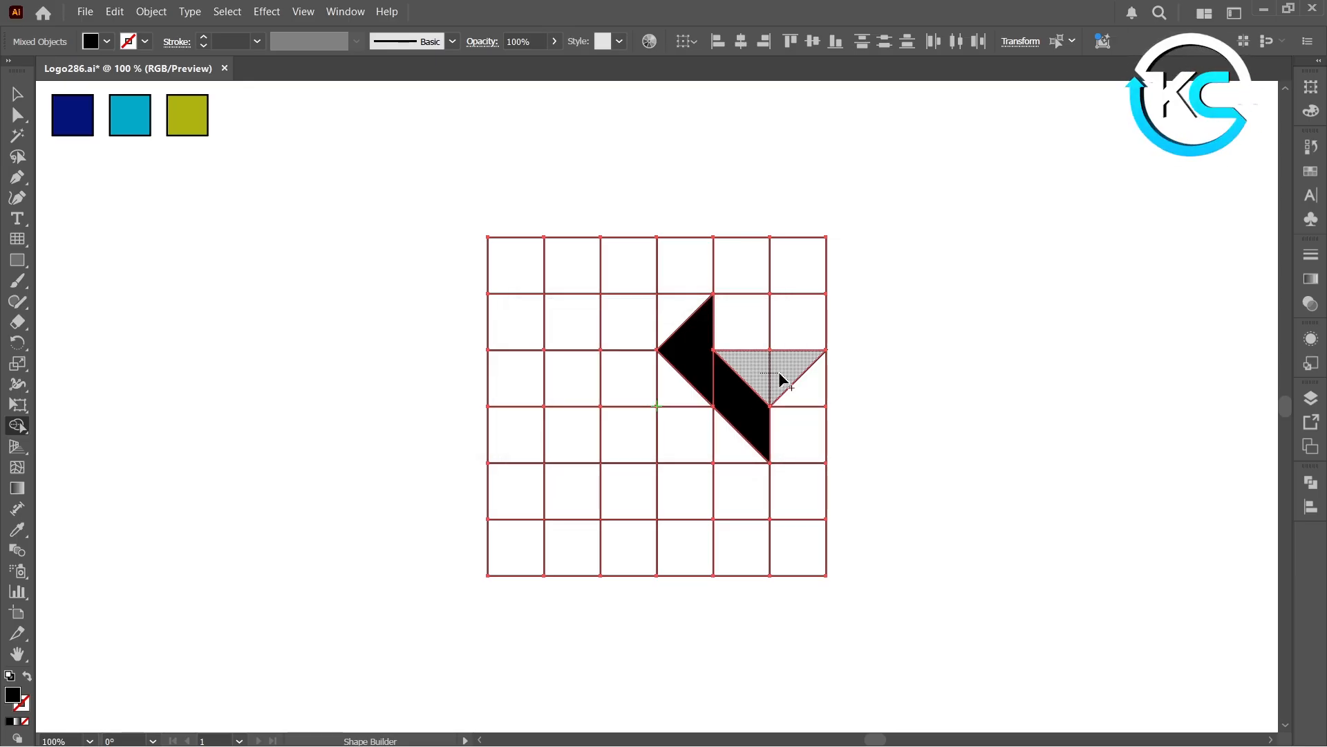
{"action": "left_click", "coordinate": [778, 375]}
{"action": "left_click", "coordinate": [17, 94]}
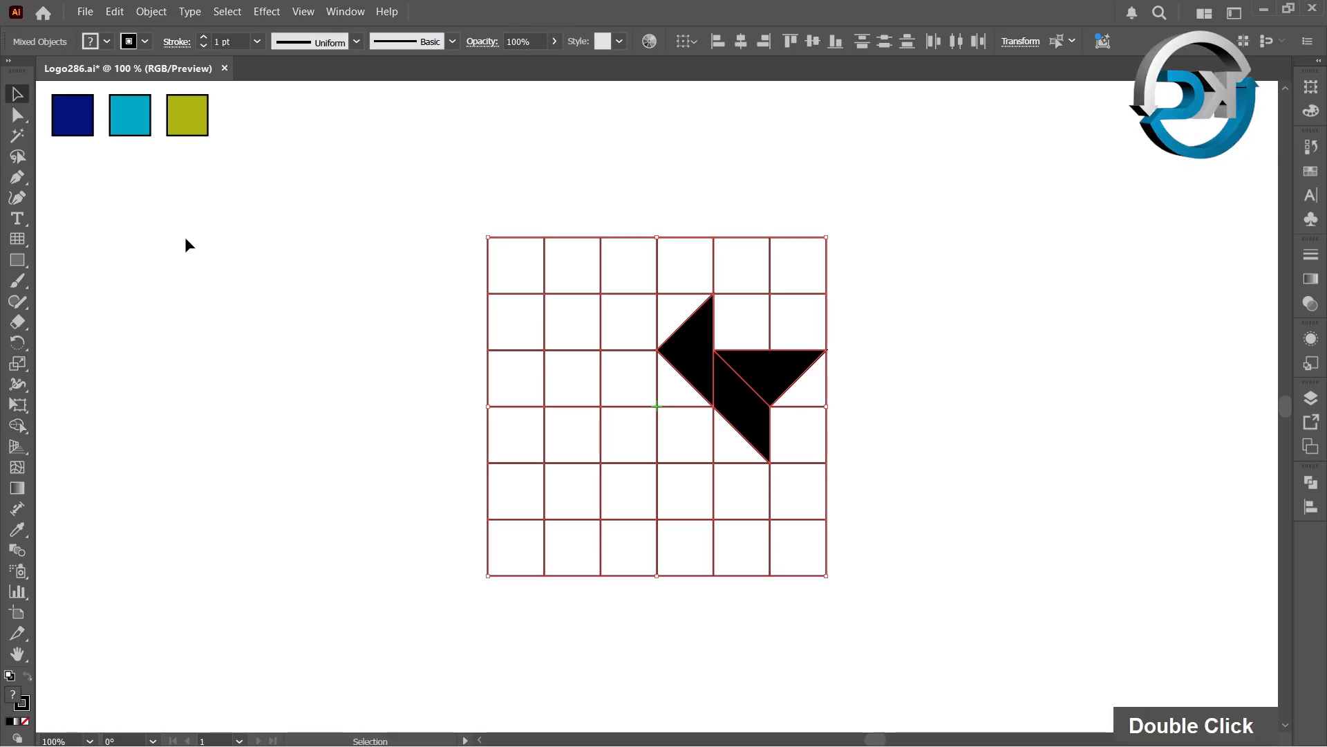
{"action": "left_click", "coordinate": [185, 238]}
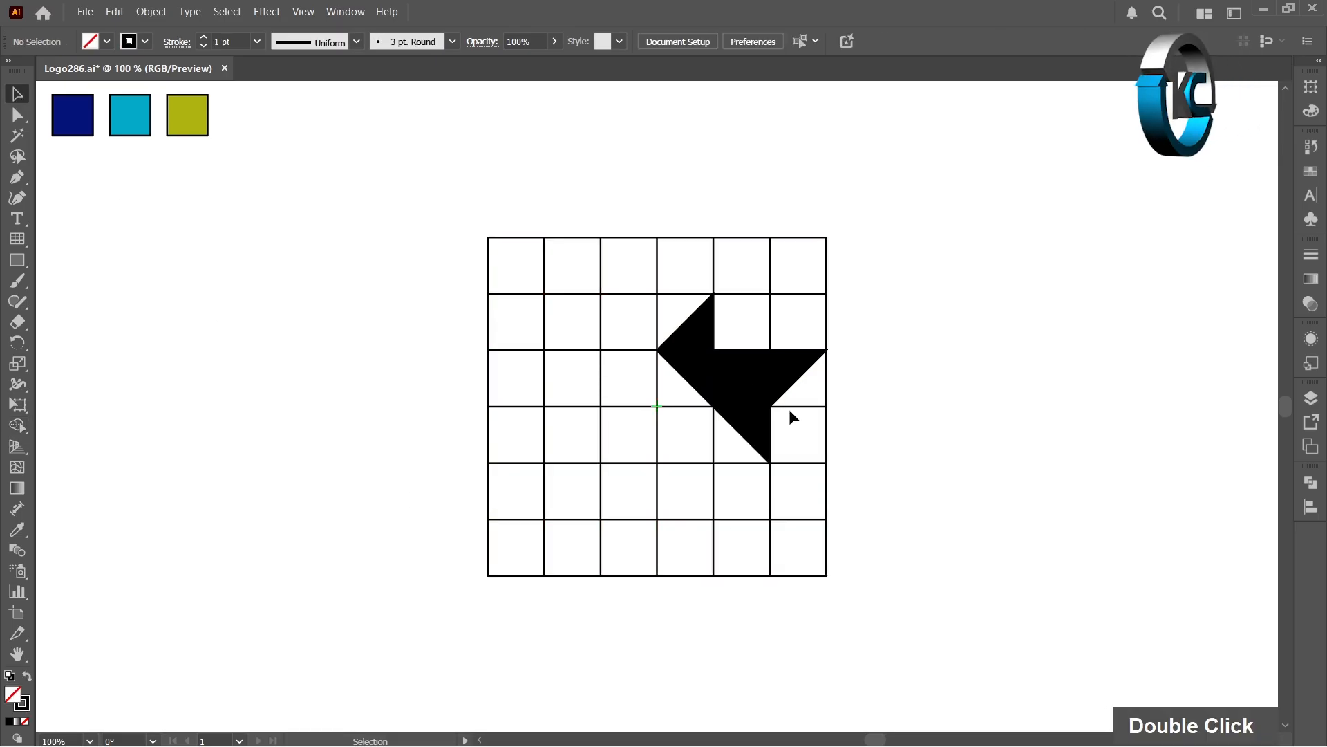
Step: Ungroup the grid and the built shapes
{"action": "left_click", "coordinate": [766, 383]}
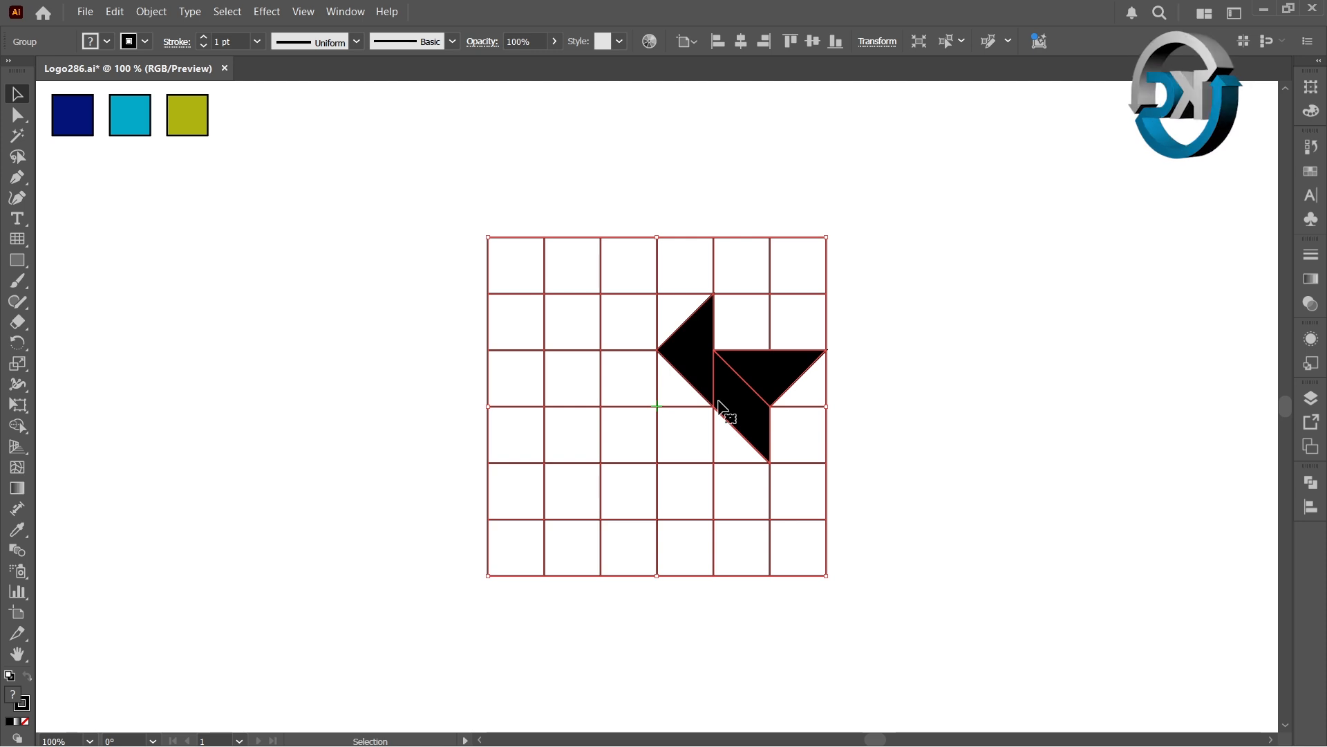
{"action": "right_click", "coordinate": [767, 376]}
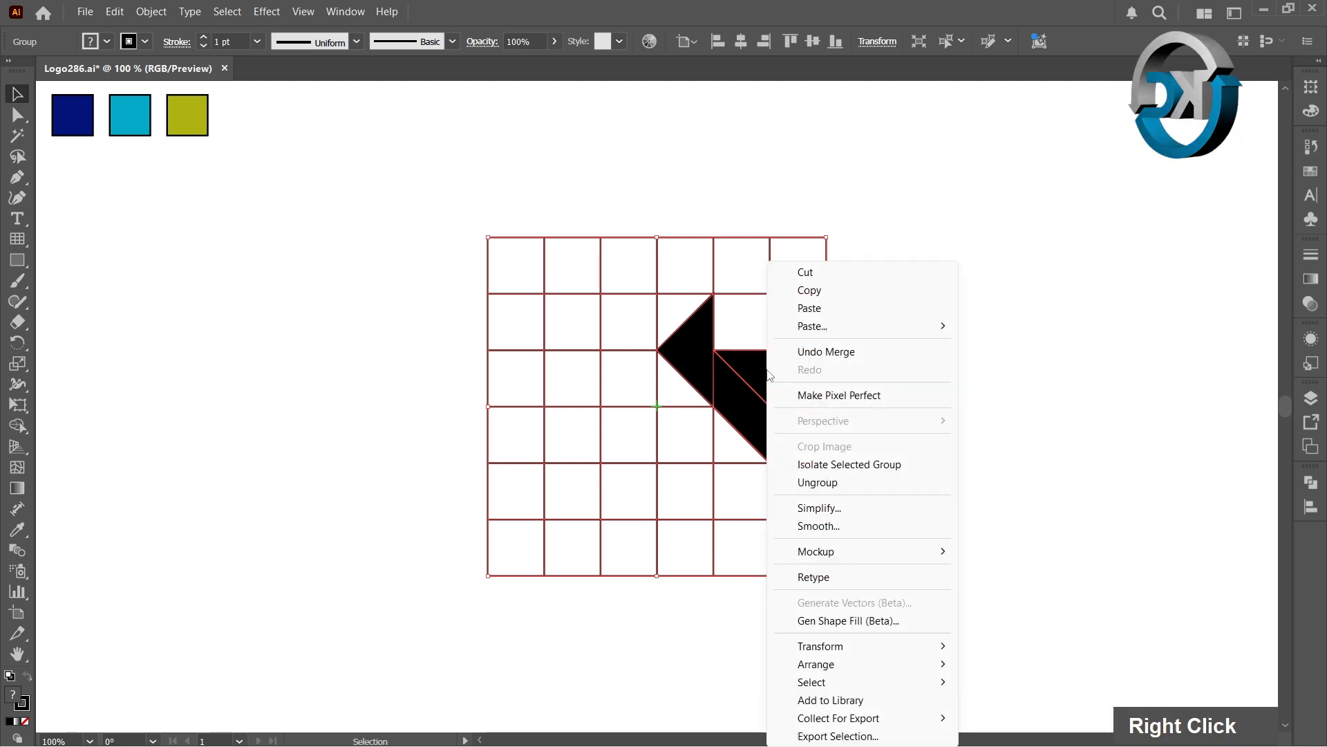
{"action": "left_click", "coordinate": [818, 482]}
{"action": "left_click", "coordinate": [356, 401]}
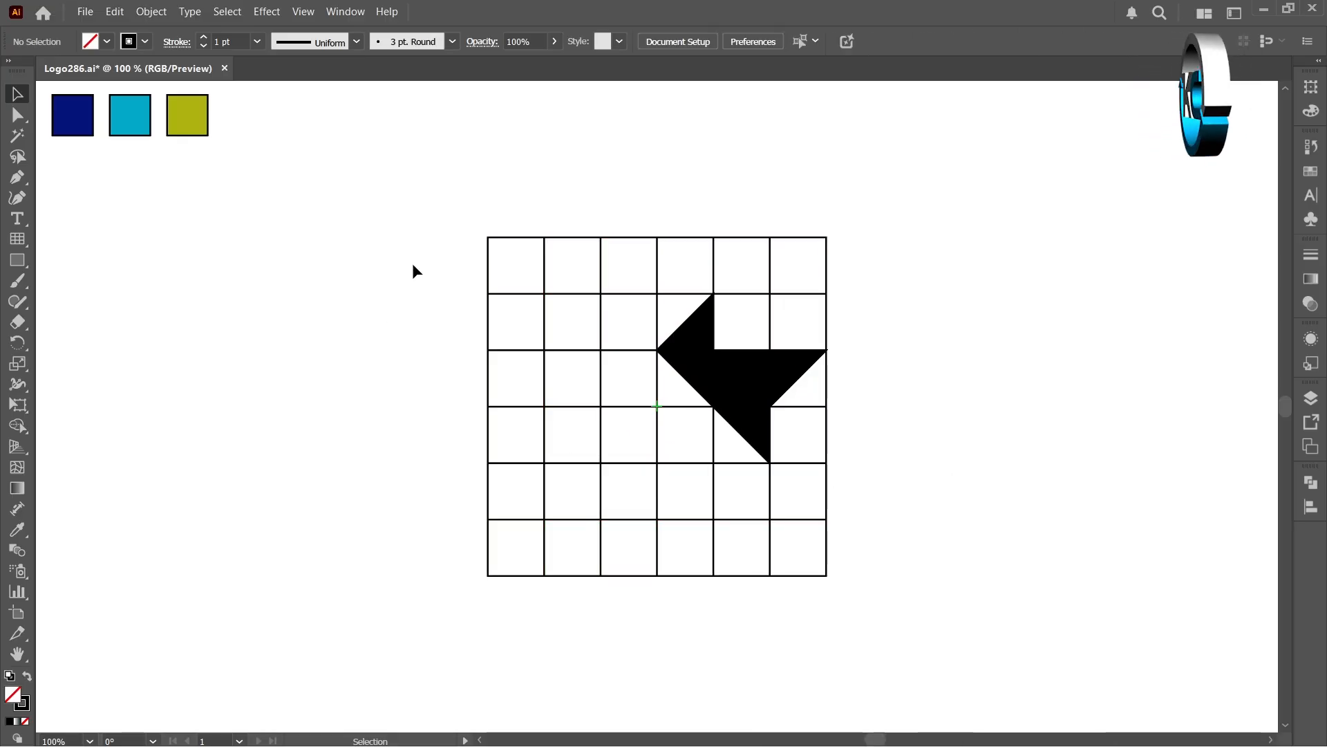
Step: Select everything except the three black shapes and delete the grid lines
{"action": "left_click_drag", "start_coordinate": [448, 205], "coordinate": [922, 627]}
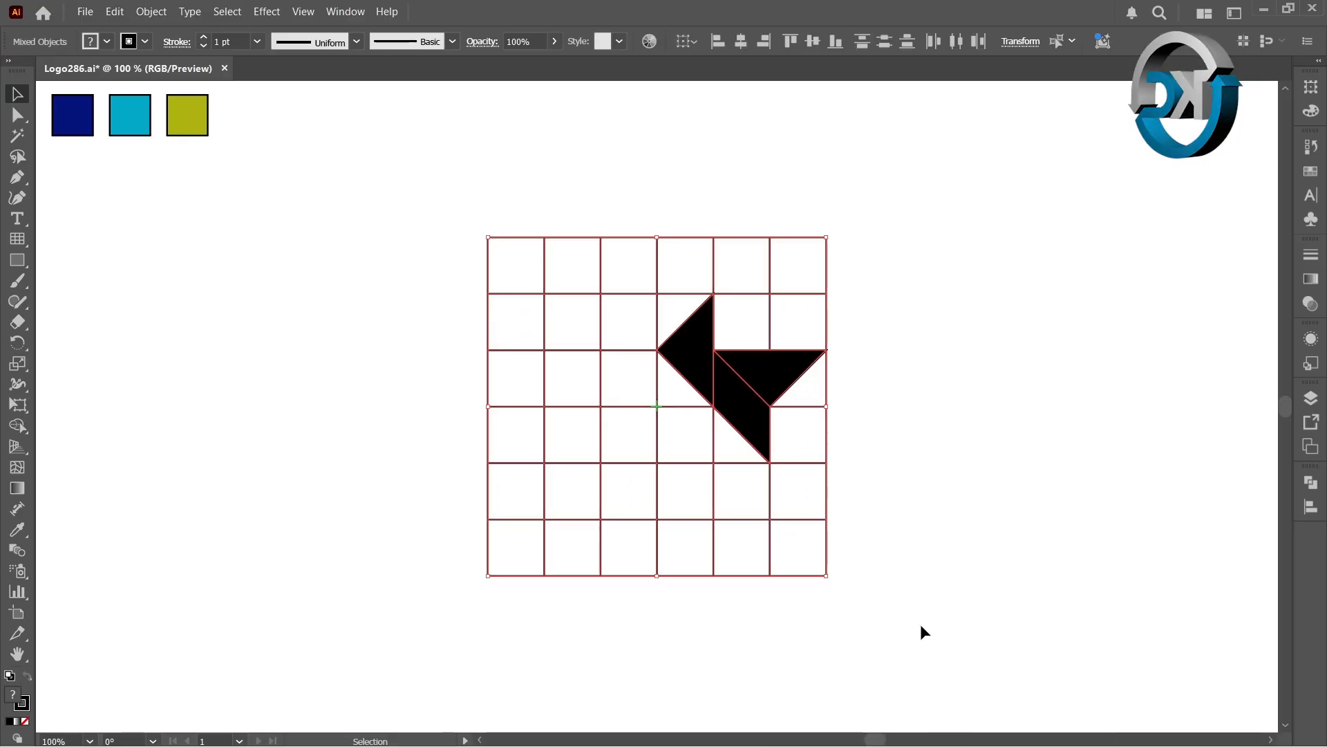
{"action": "key", "text": "shift"}
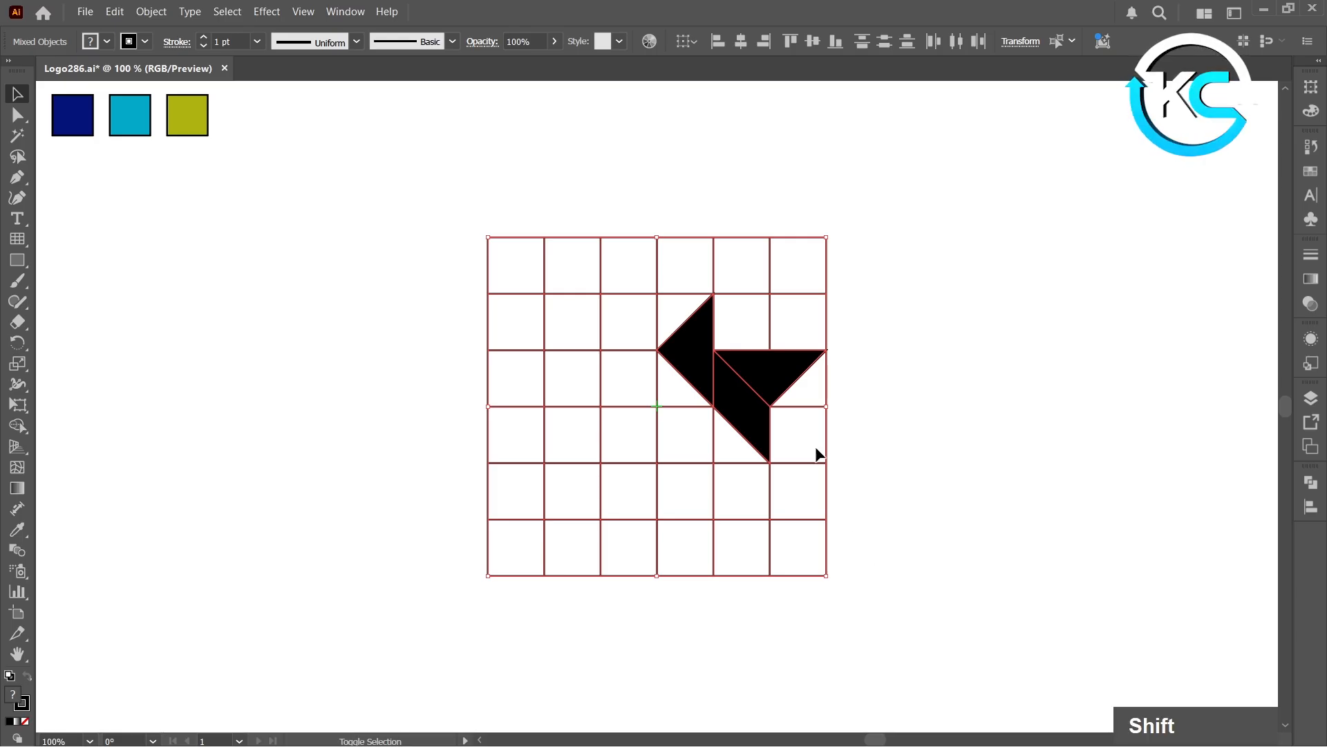
{"action": "left_click", "coordinate": [689, 347], "text": "shift"}
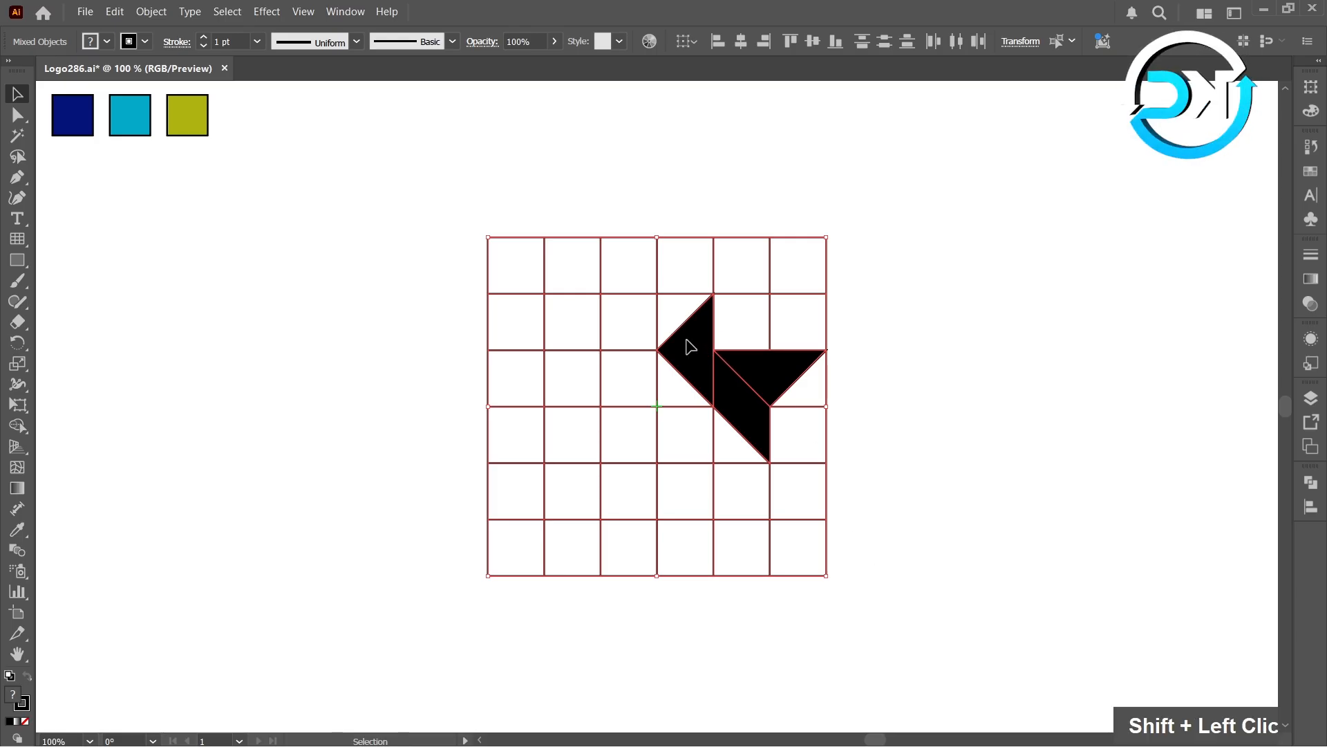
{"action": "left_click", "coordinate": [778, 374], "text": "shift"}
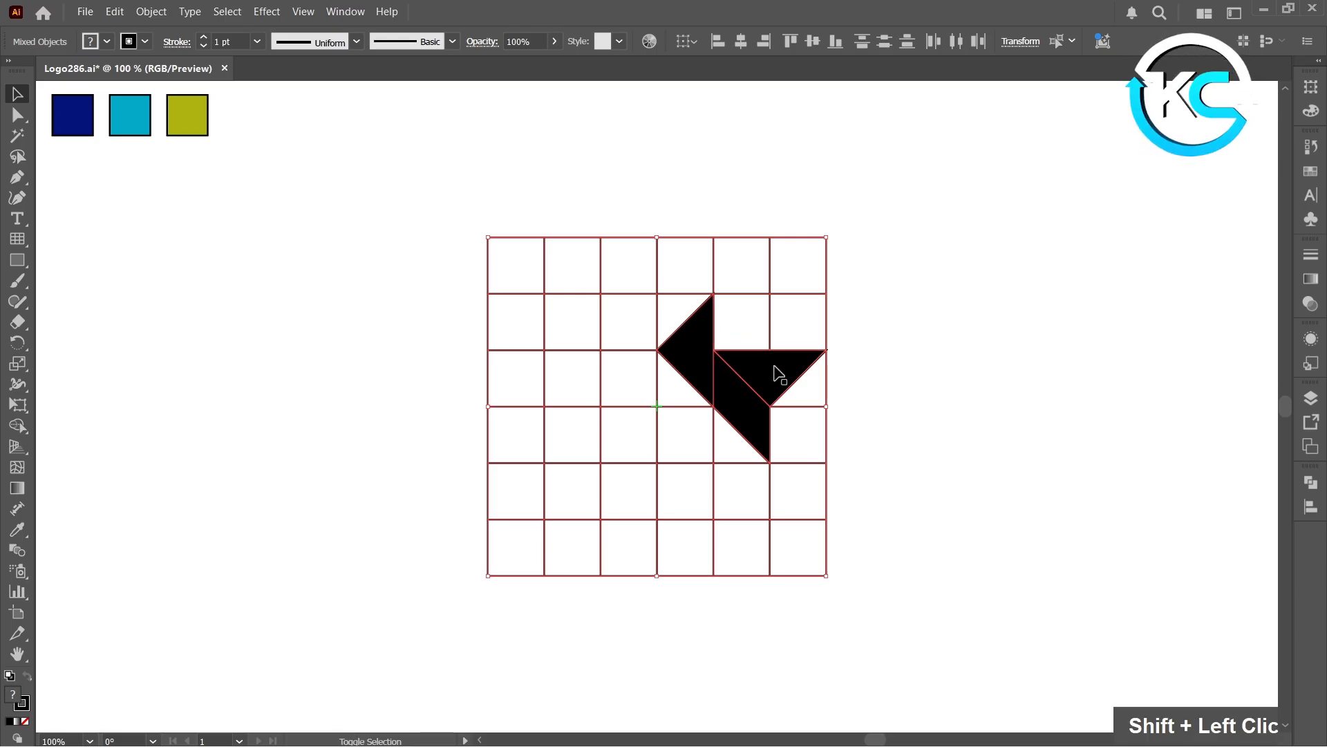
{"action": "left_click", "coordinate": [766, 435], "text": "shift"}
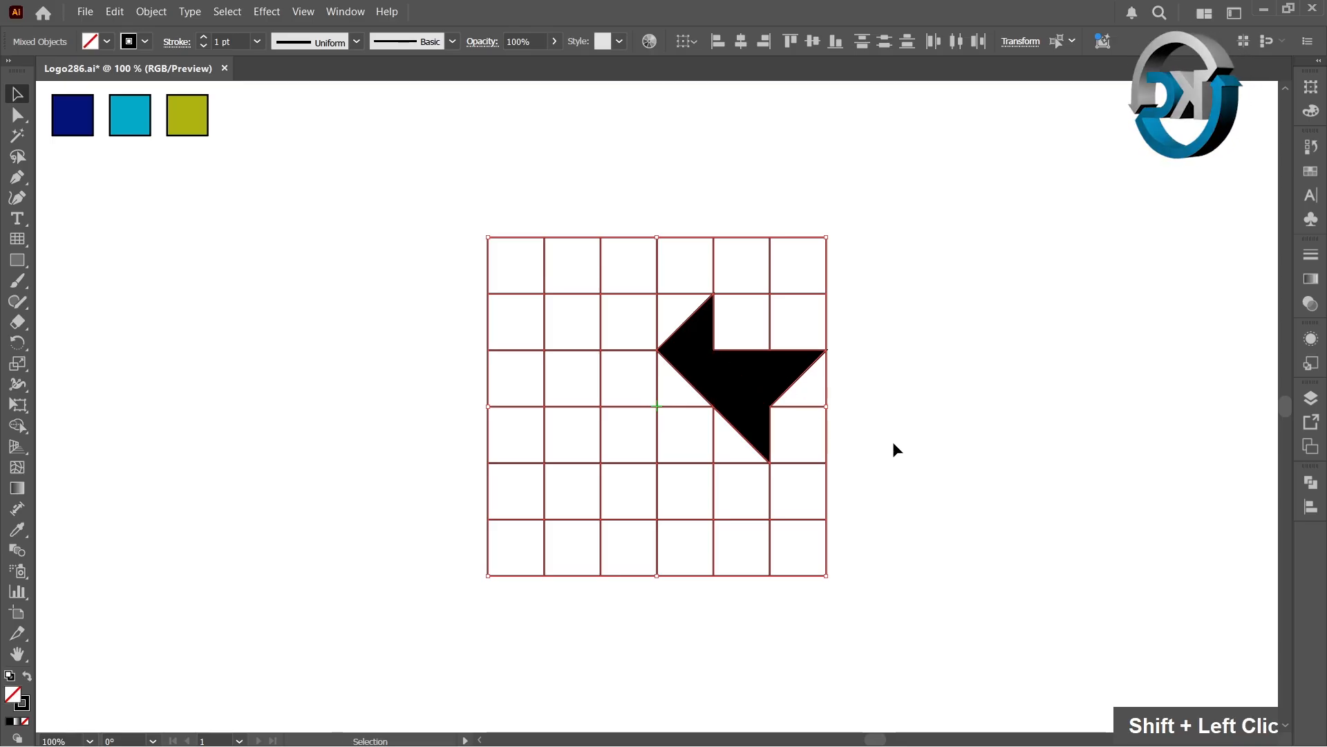
{"action": "key", "text": "Delete"}
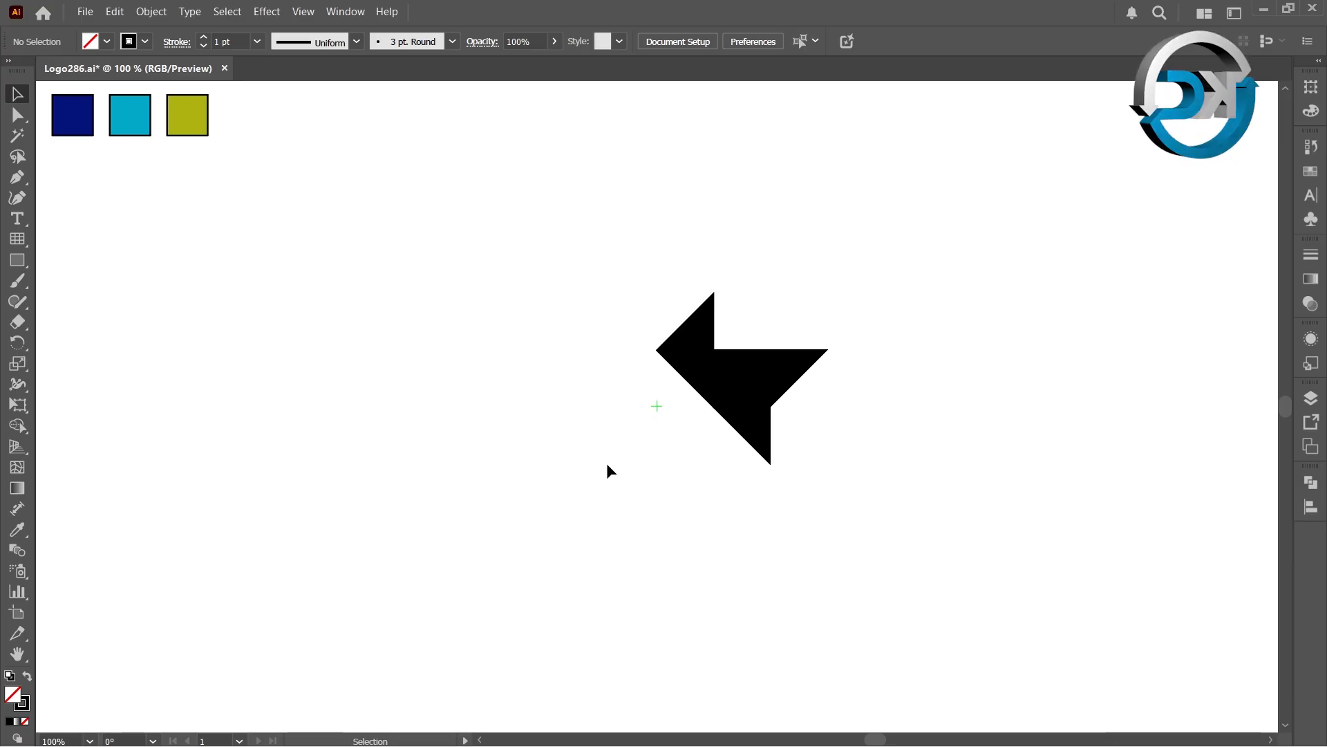
Step: Fill the left triangle with the olive green swatch colour using the Eyedropper, then select the lower piece
{"action": "left_click", "coordinate": [678, 350]}
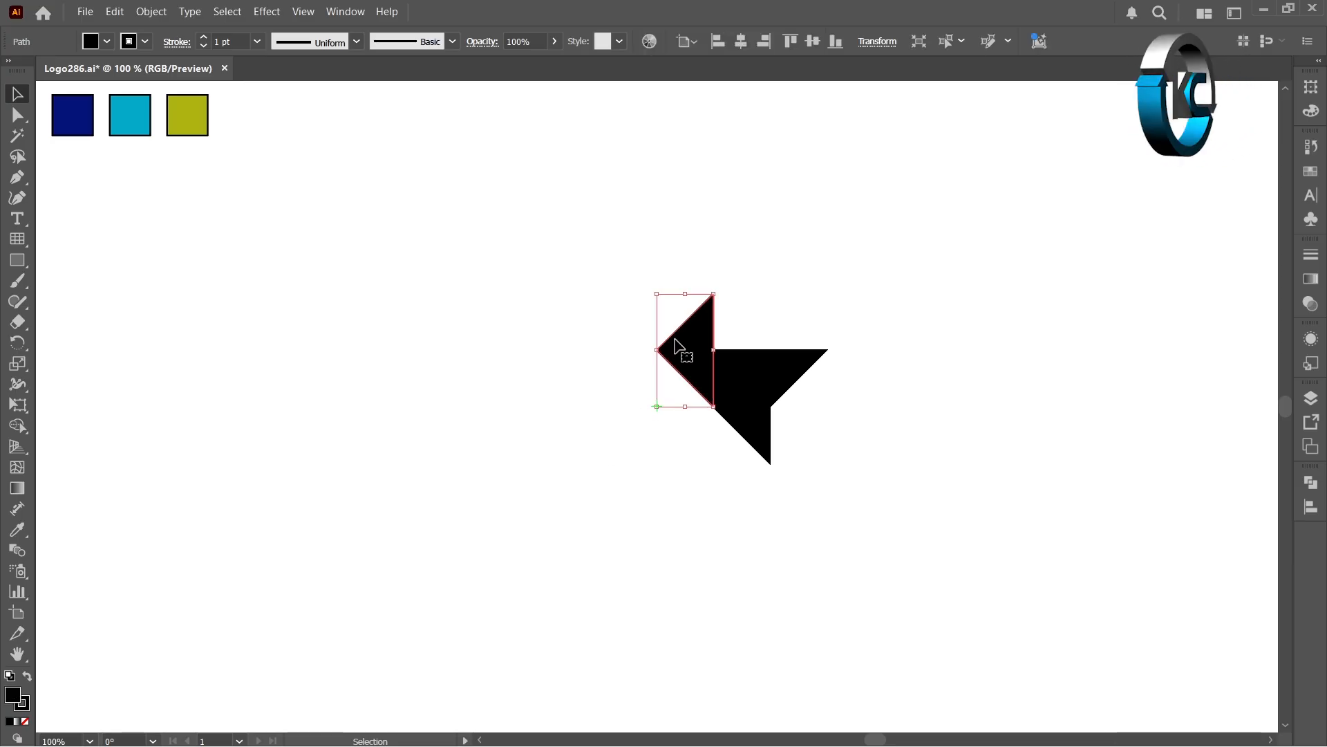
{"action": "left_click", "coordinate": [17, 530]}
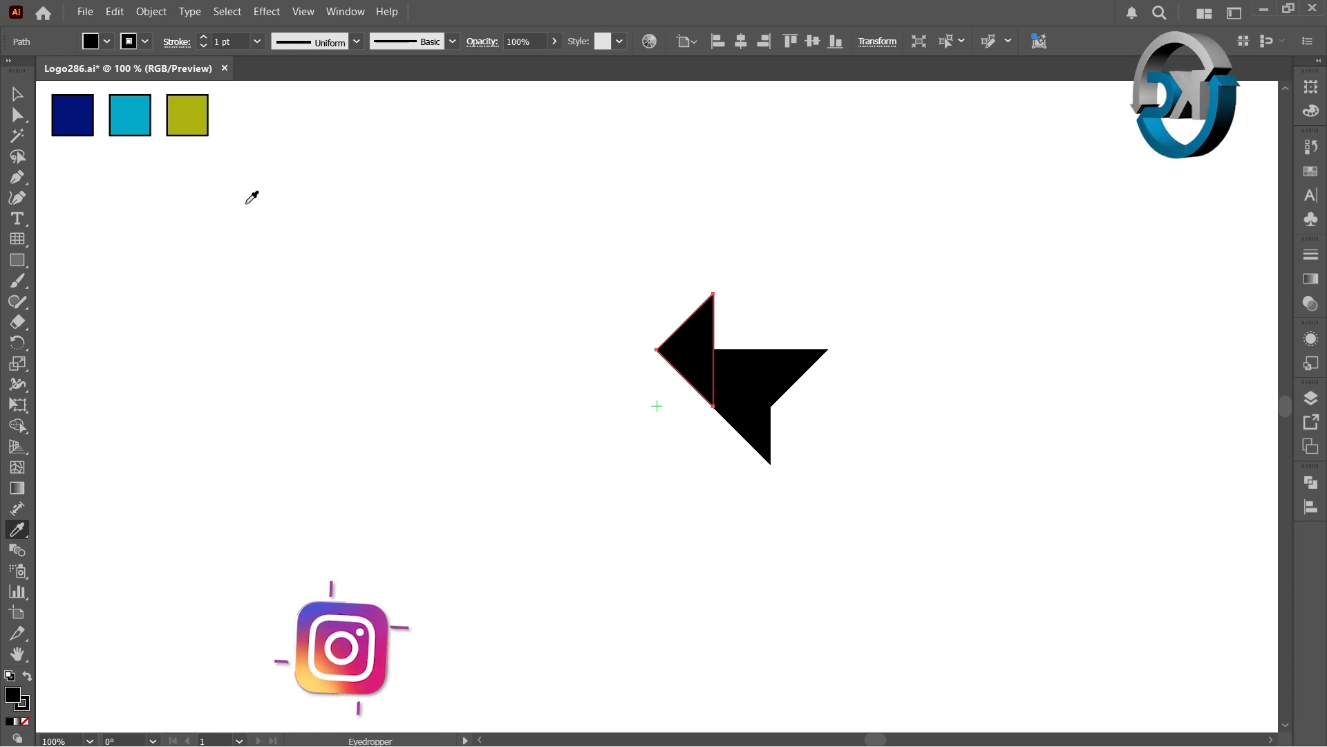
{"action": "left_click", "coordinate": [198, 114]}
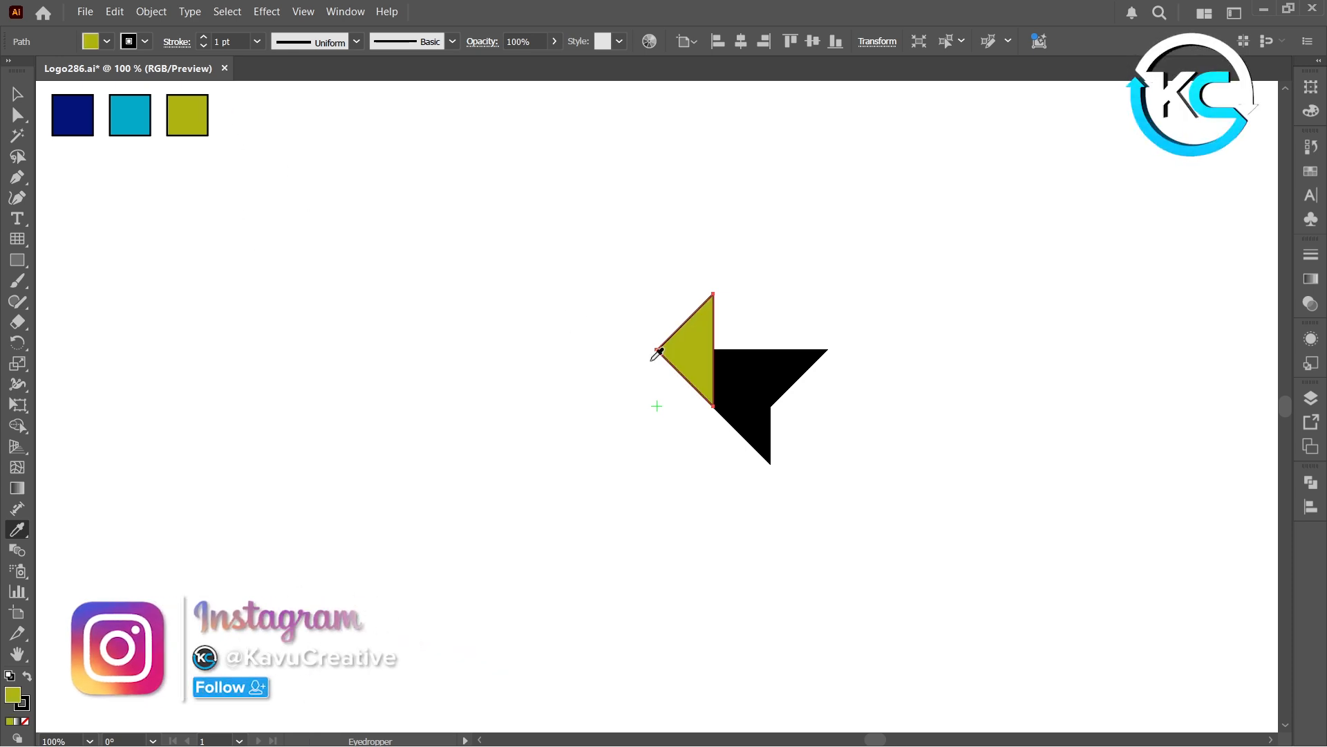
{"action": "left_click", "coordinate": [740, 420], "text": "ctrl"}
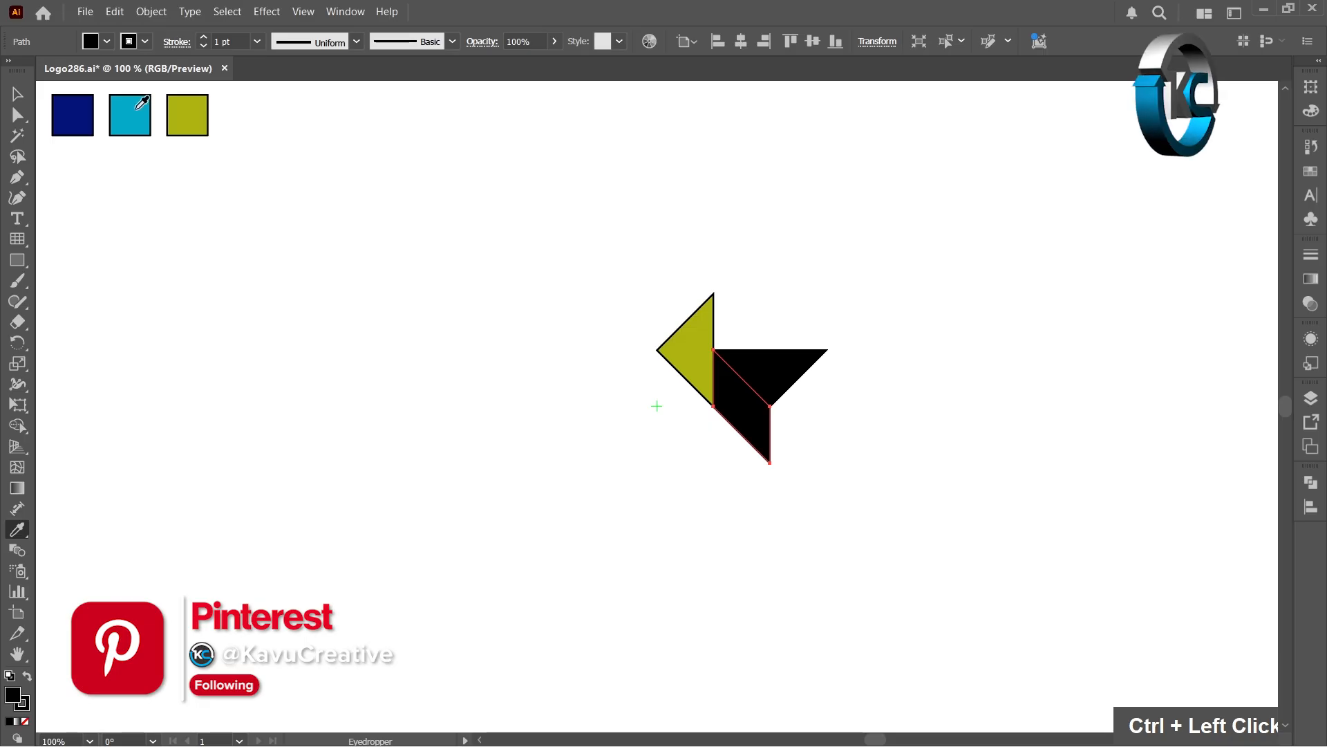
Step: Fill the lower piece with the cyan swatch colour and the upper-right triangle with the navy swatch colour using the Eyedropper
{"action": "left_click", "coordinate": [133, 113]}
{"action": "left_click", "coordinate": [750, 360], "text": "ctrl"}
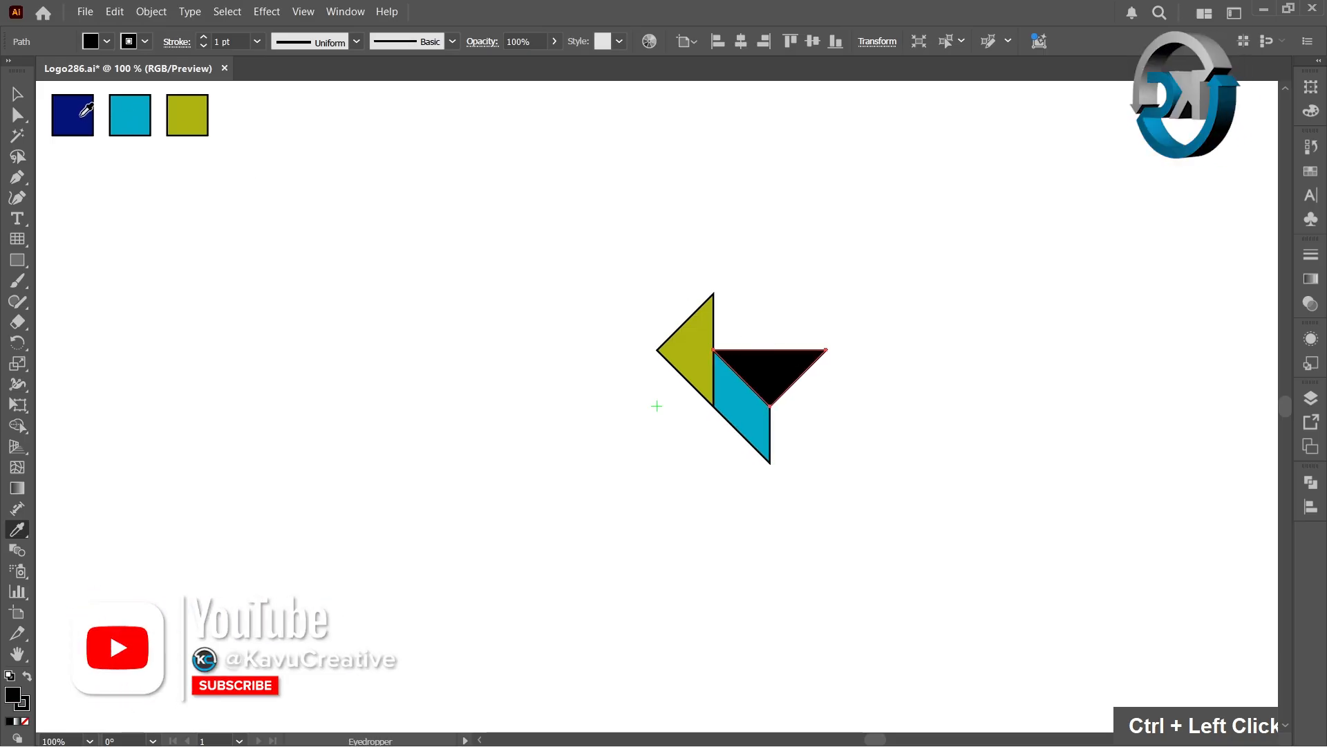
{"action": "left_click", "coordinate": [84, 115]}
Step: Select all three shapes and rotate a copy 90° around the point just below the left triangle
{"action": "left_click", "coordinate": [18, 94]}
{"action": "left_click_drag", "start_coordinate": [581, 264], "coordinate": [845, 442]}
{"action": "left_click", "coordinate": [25, 343]}
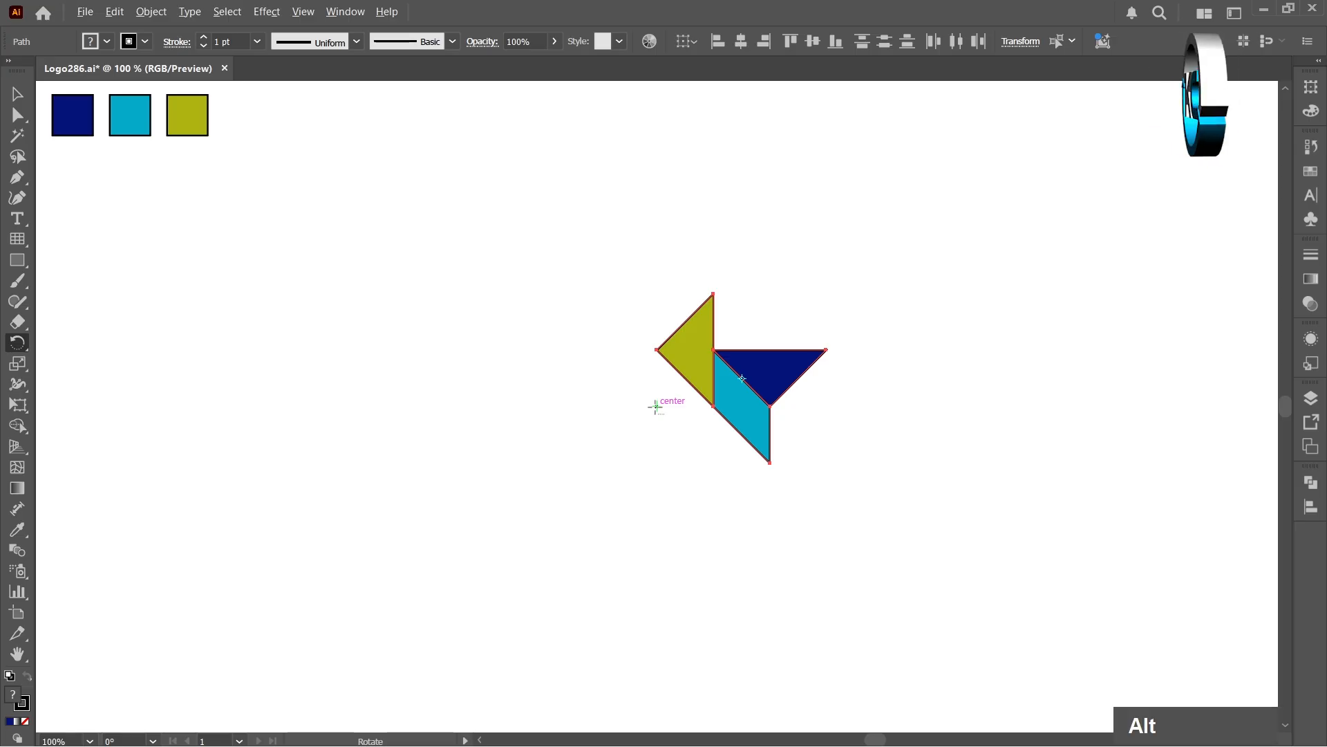
{"action": "left_click", "coordinate": [655, 407], "text": "alt"}
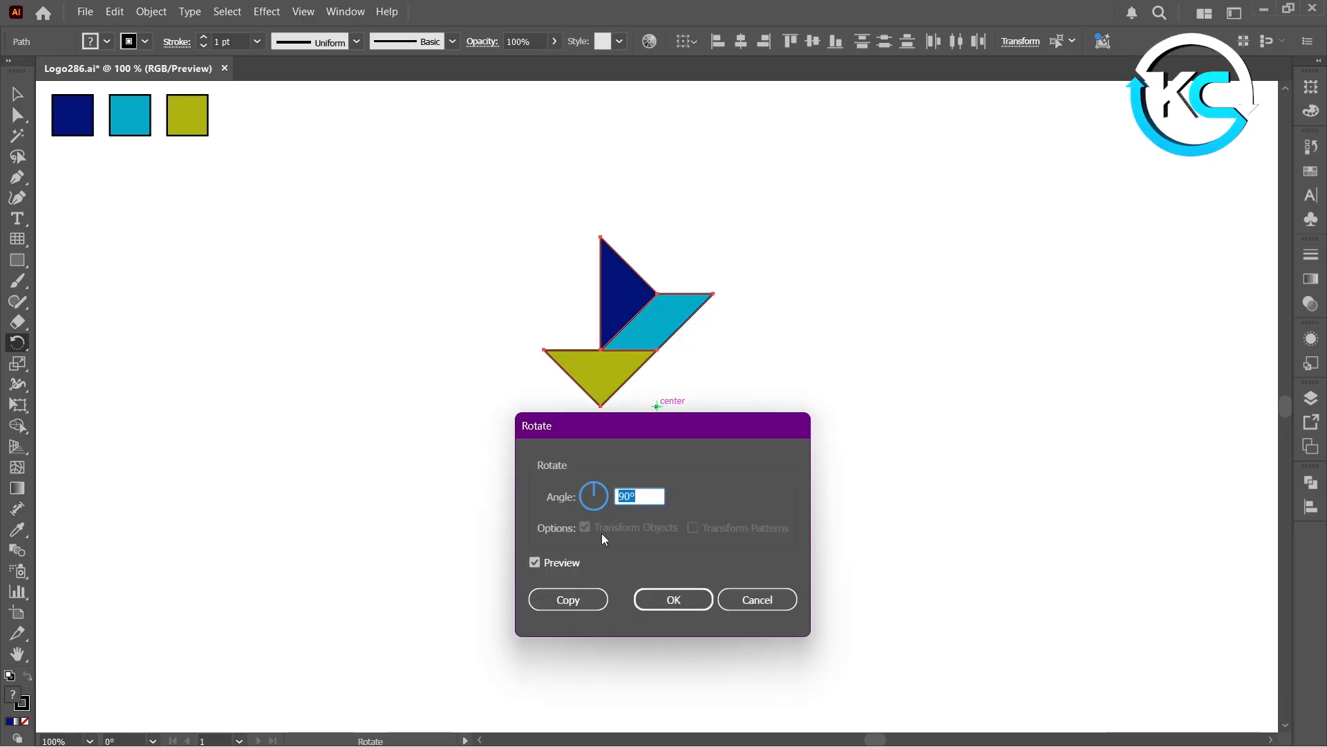
{"action": "left_click", "coordinate": [540, 563]}
{"action": "left_click", "coordinate": [540, 564]}
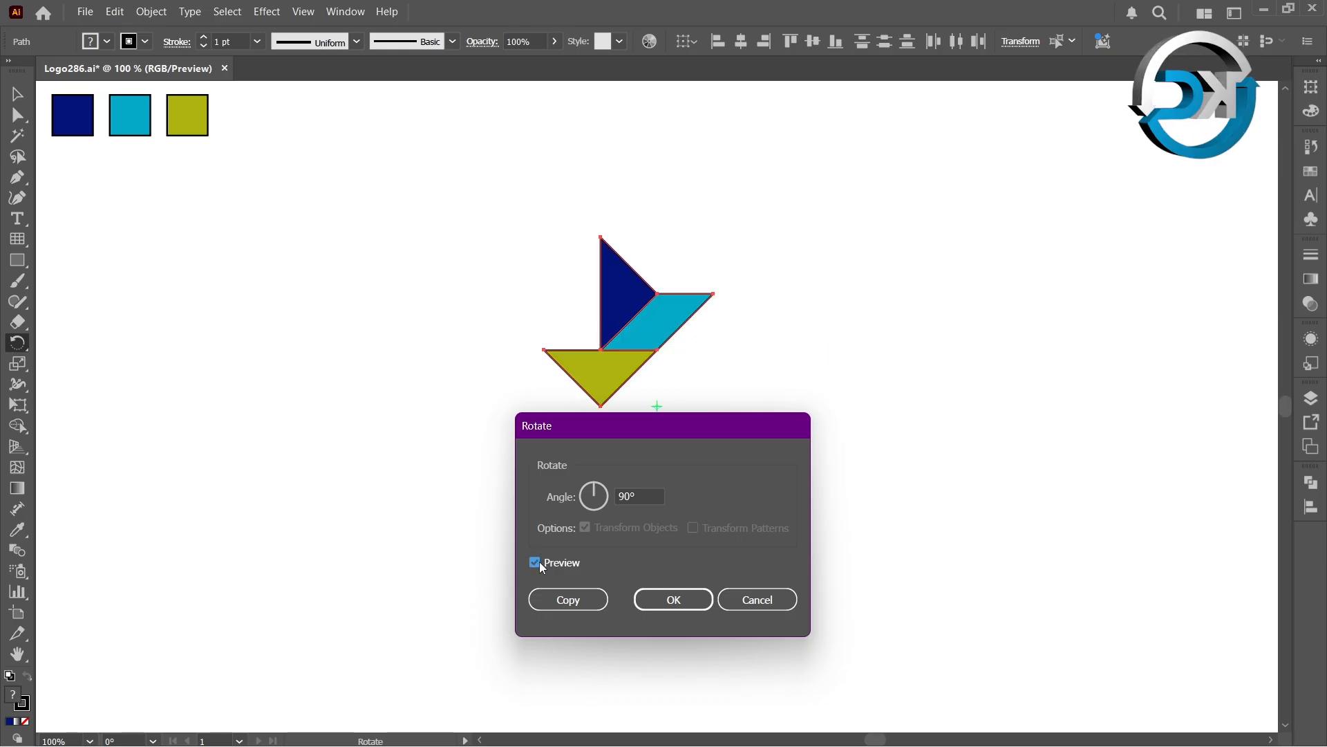
{"action": "left_click", "coordinate": [587, 601]}
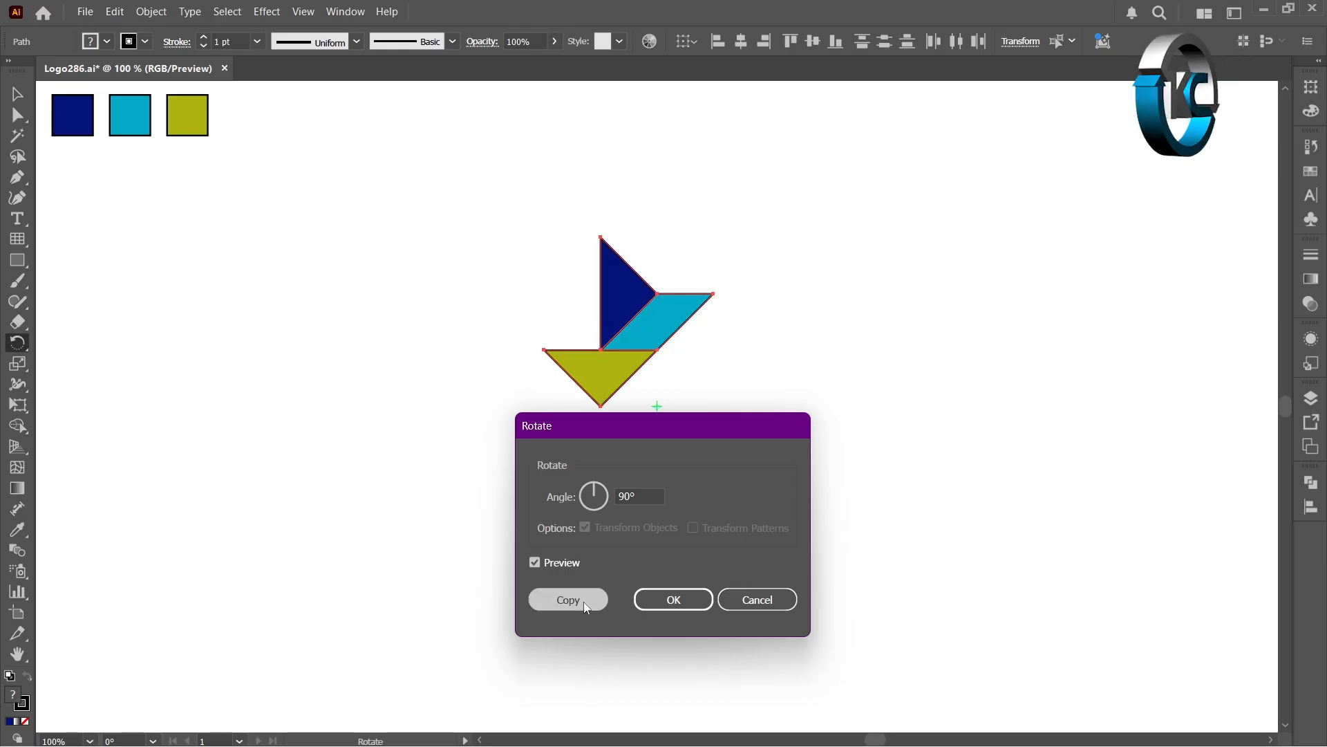
Step: Repeat the rotated copy twice more to complete the four-armed pinwheel
{"action": "key", "text": "ctrl"}
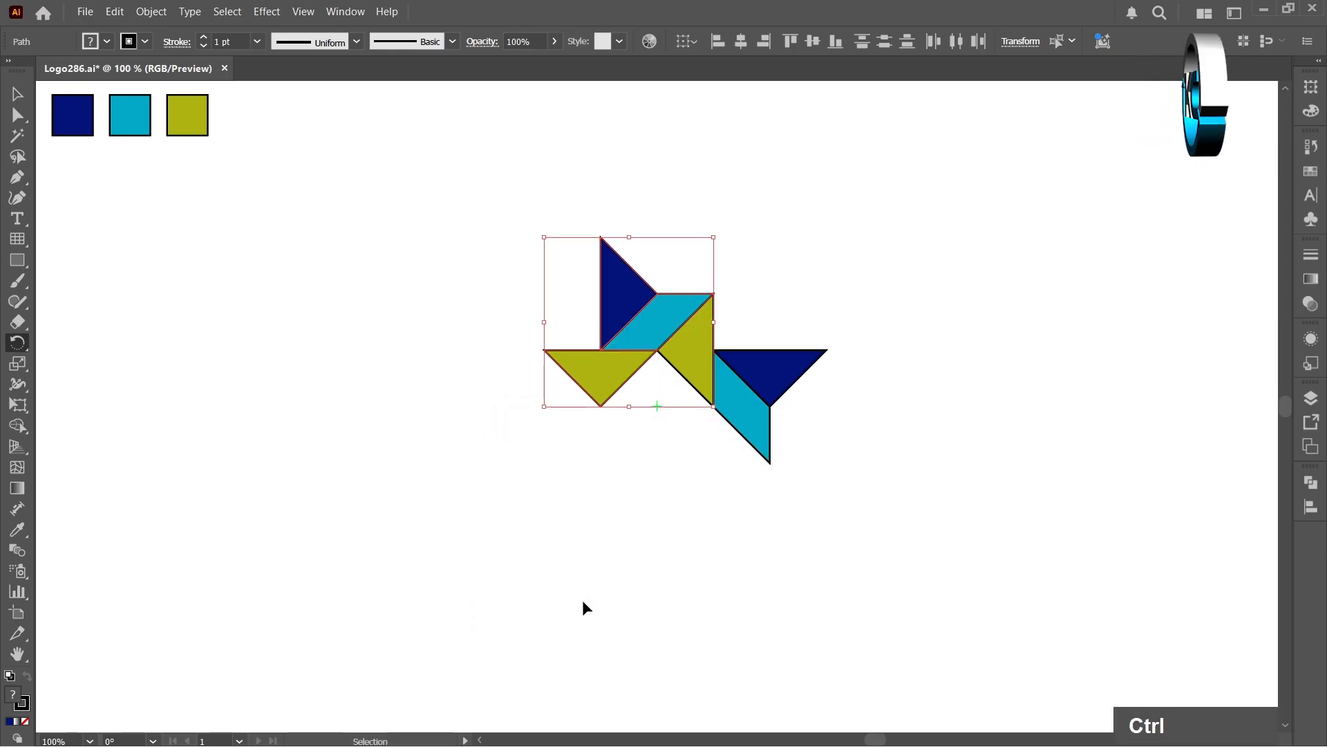
{"action": "key", "text": "ctrl+d"}
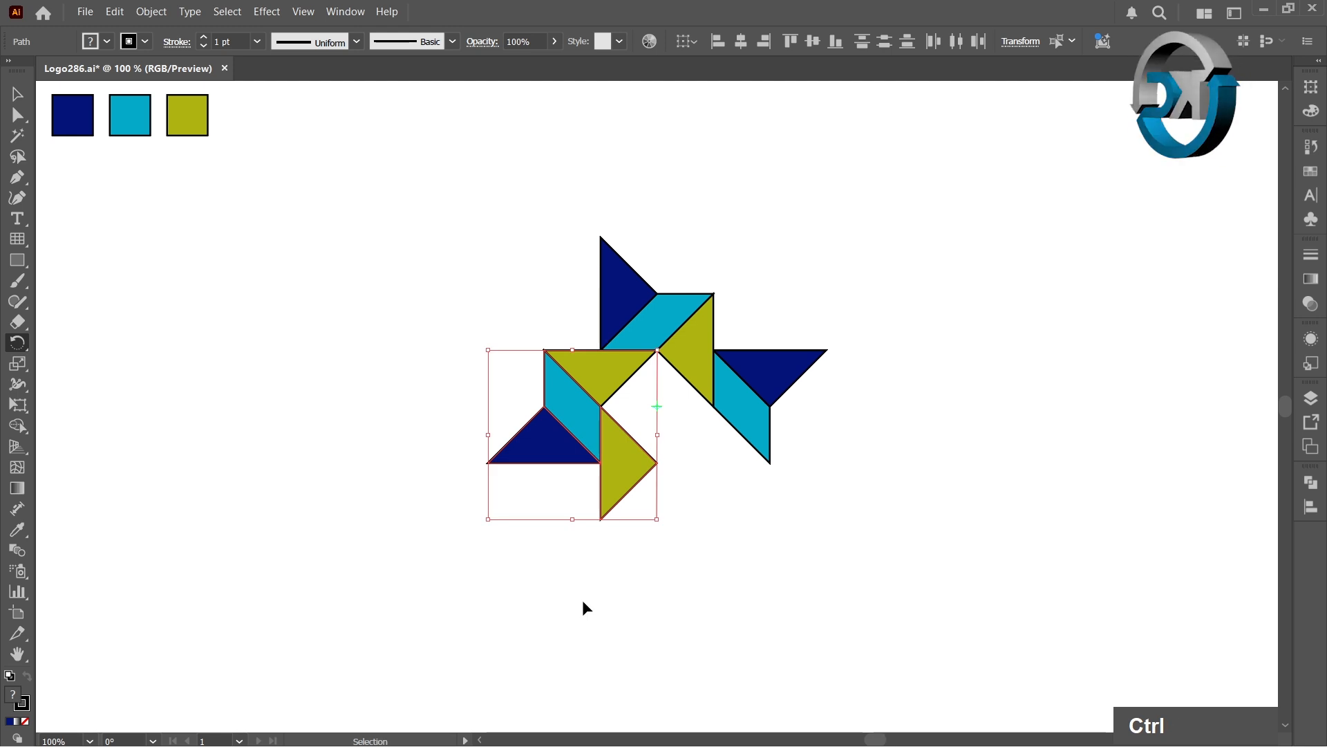
{"action": "key", "text": "ctrl+d"}
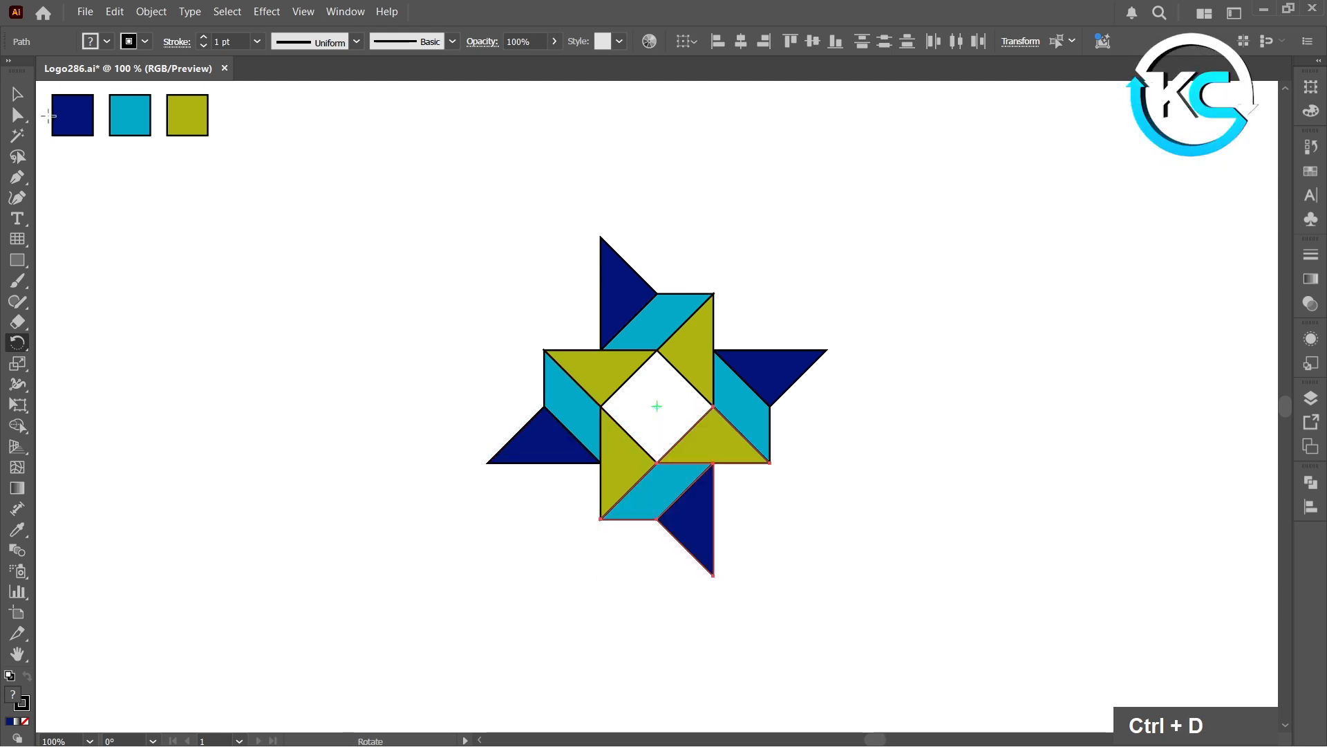
Step: Select the whole pinwheel and expand its fill and stroke
{"action": "left_click", "coordinate": [17, 93]}
{"action": "double_click", "coordinate": [487, 496]}
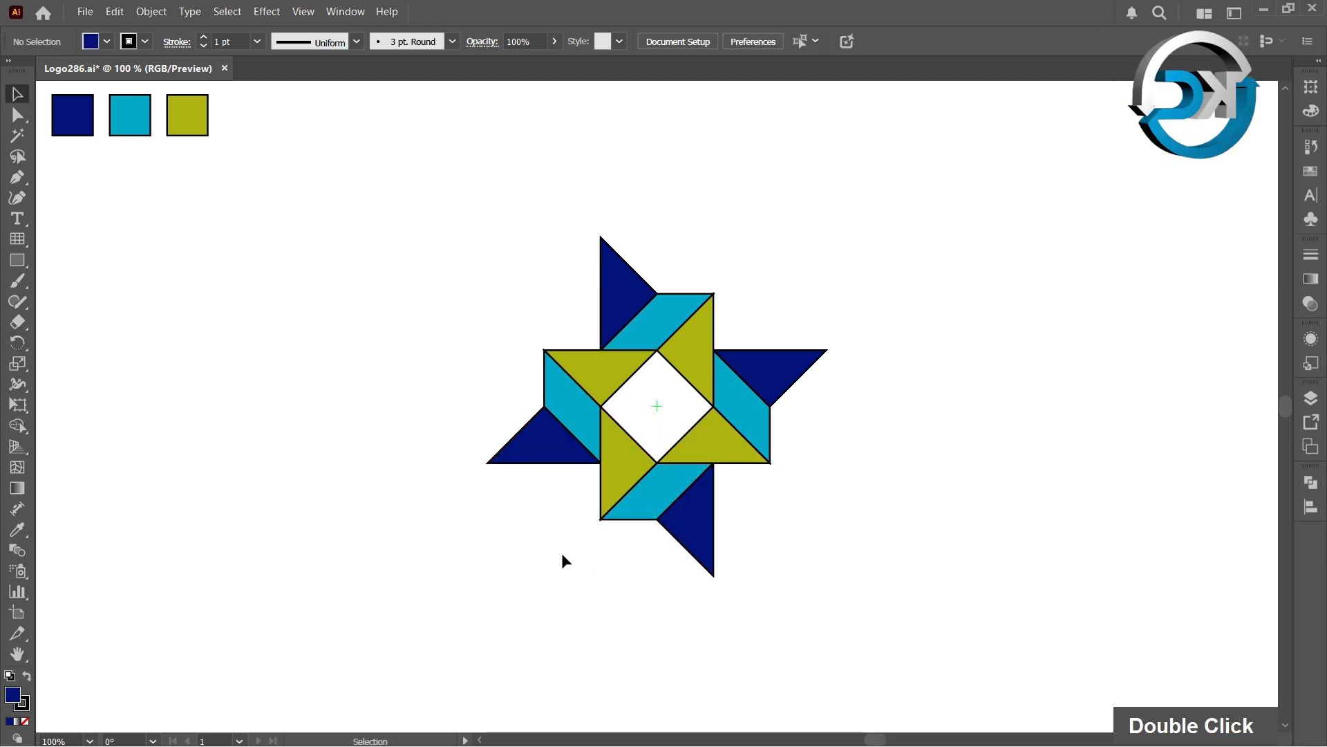
{"action": "left_click_drag", "start_coordinate": [473, 198], "coordinate": [876, 625]}
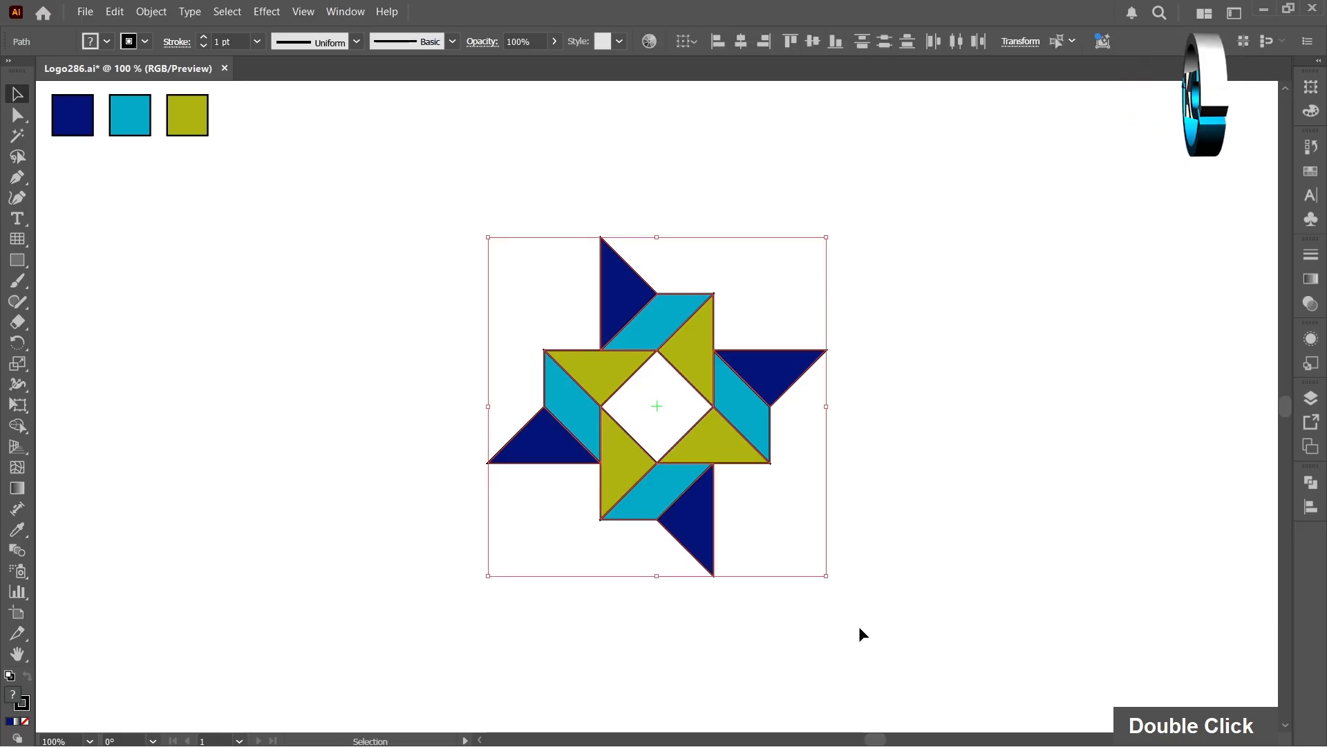
{"action": "left_click", "coordinate": [151, 15]}
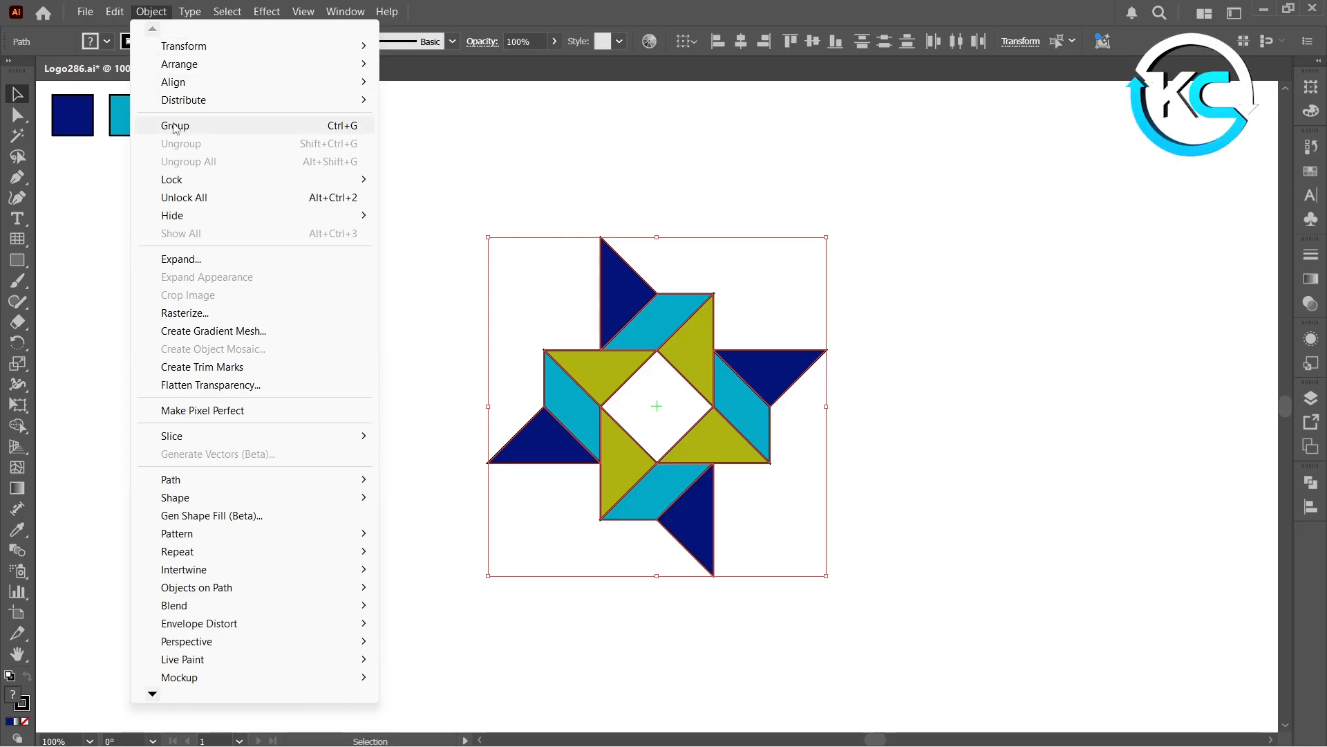
{"action": "left_click", "coordinate": [177, 260]}
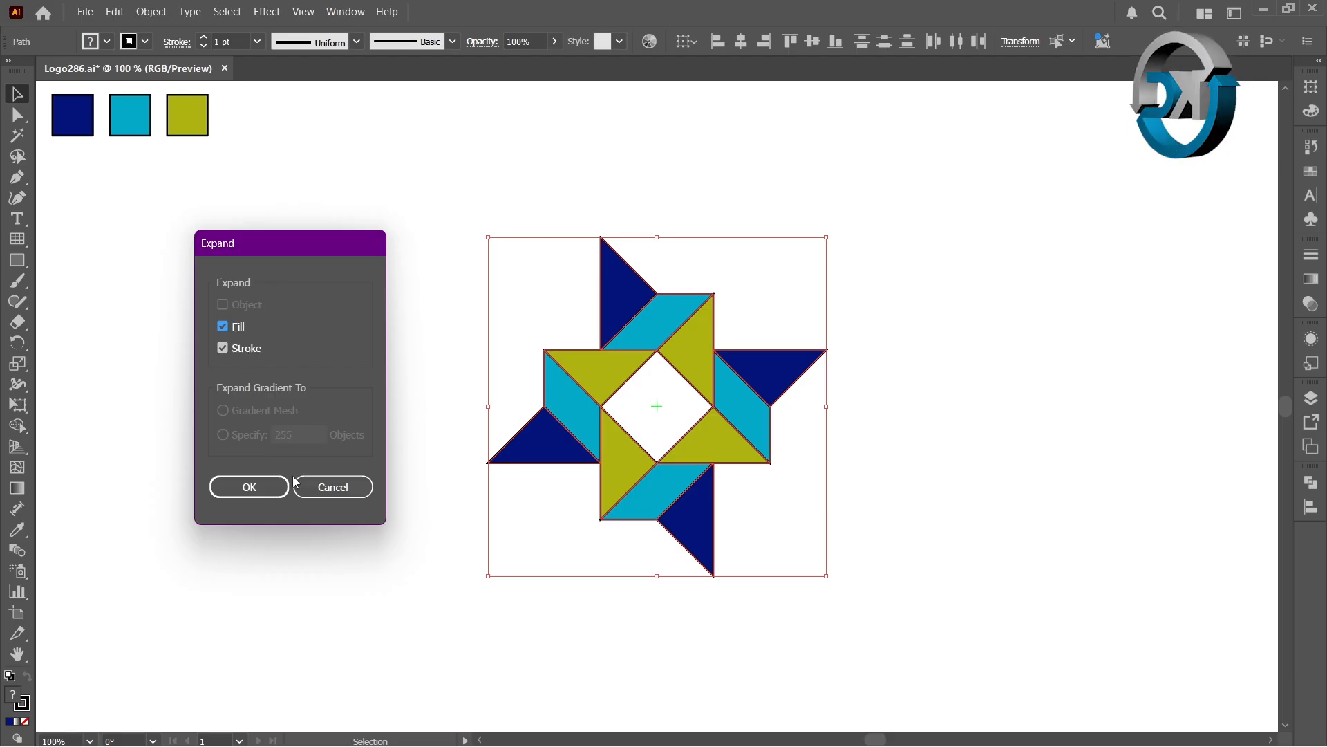
{"action": "left_click", "coordinate": [270, 482]}
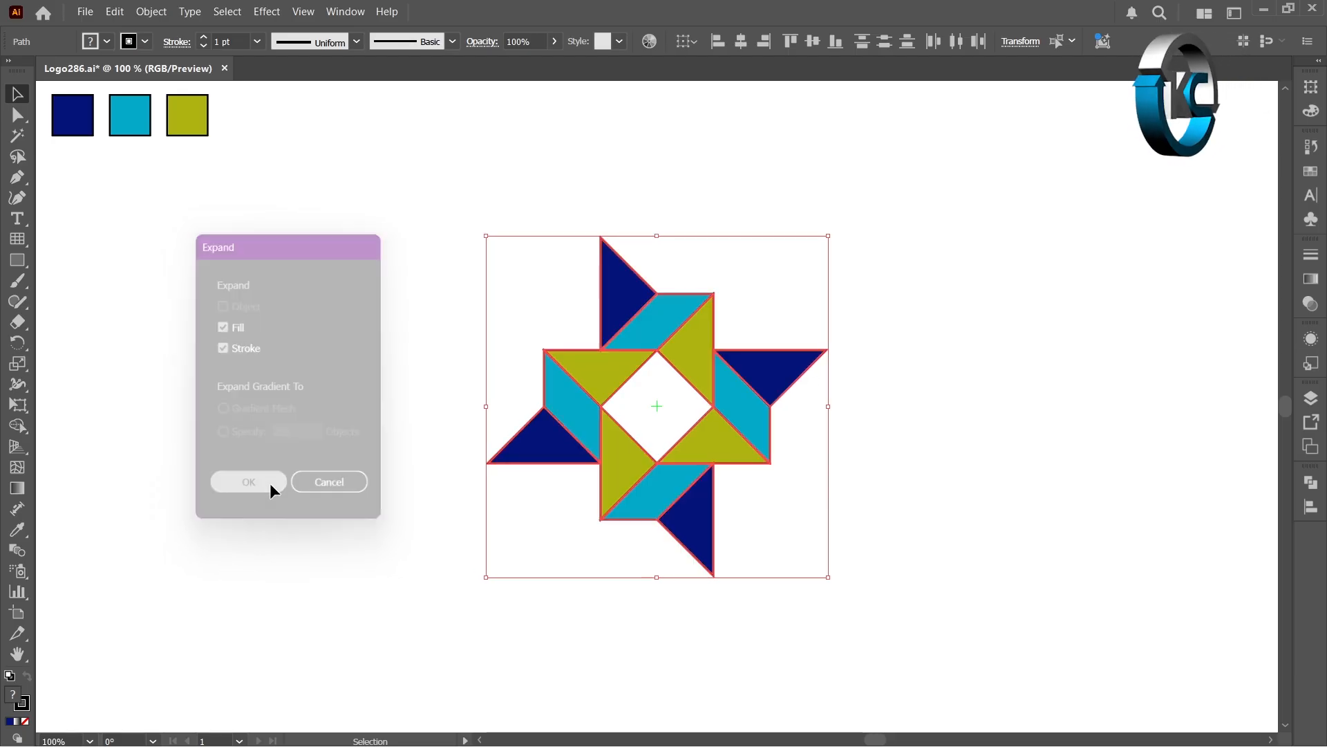
Step: Divide the expanded artwork into separate pieces with Pathfinder Divide, then deselect
{"action": "left_click", "coordinate": [1310, 484]}
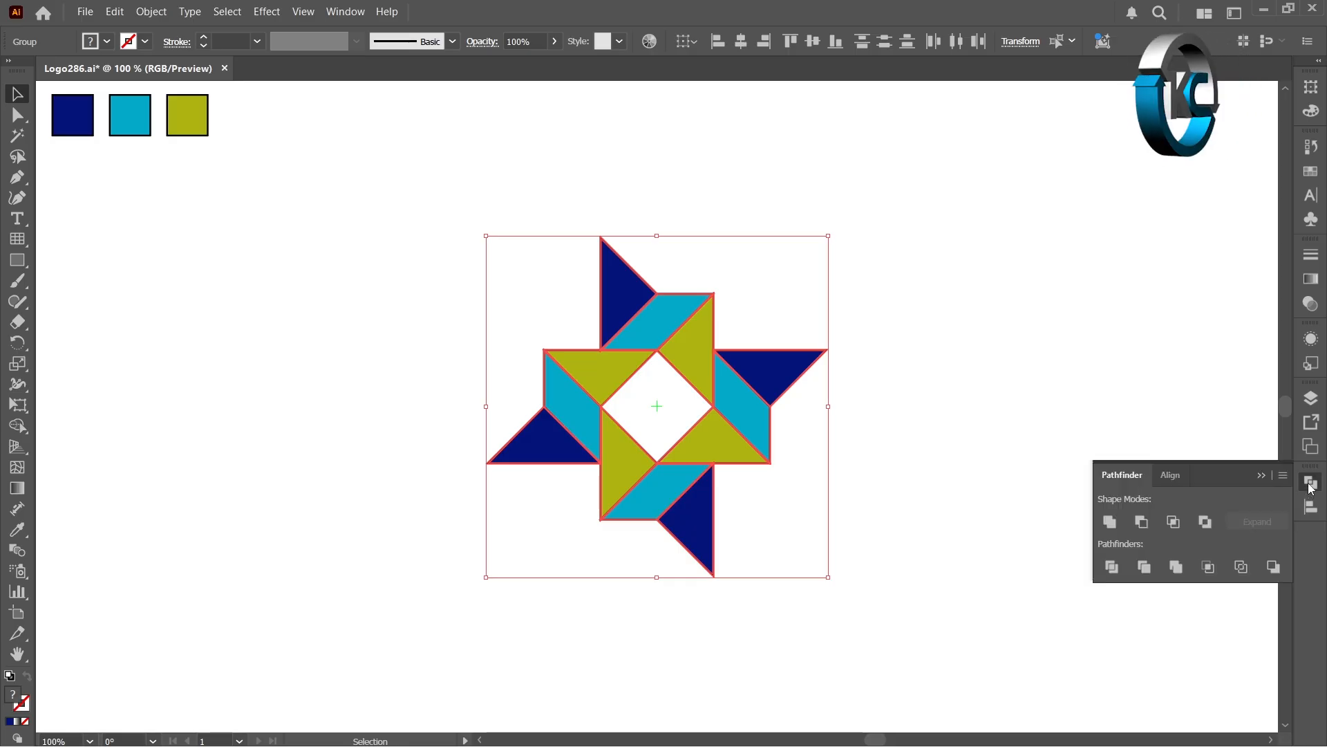
{"action": "left_click", "coordinate": [1112, 567]}
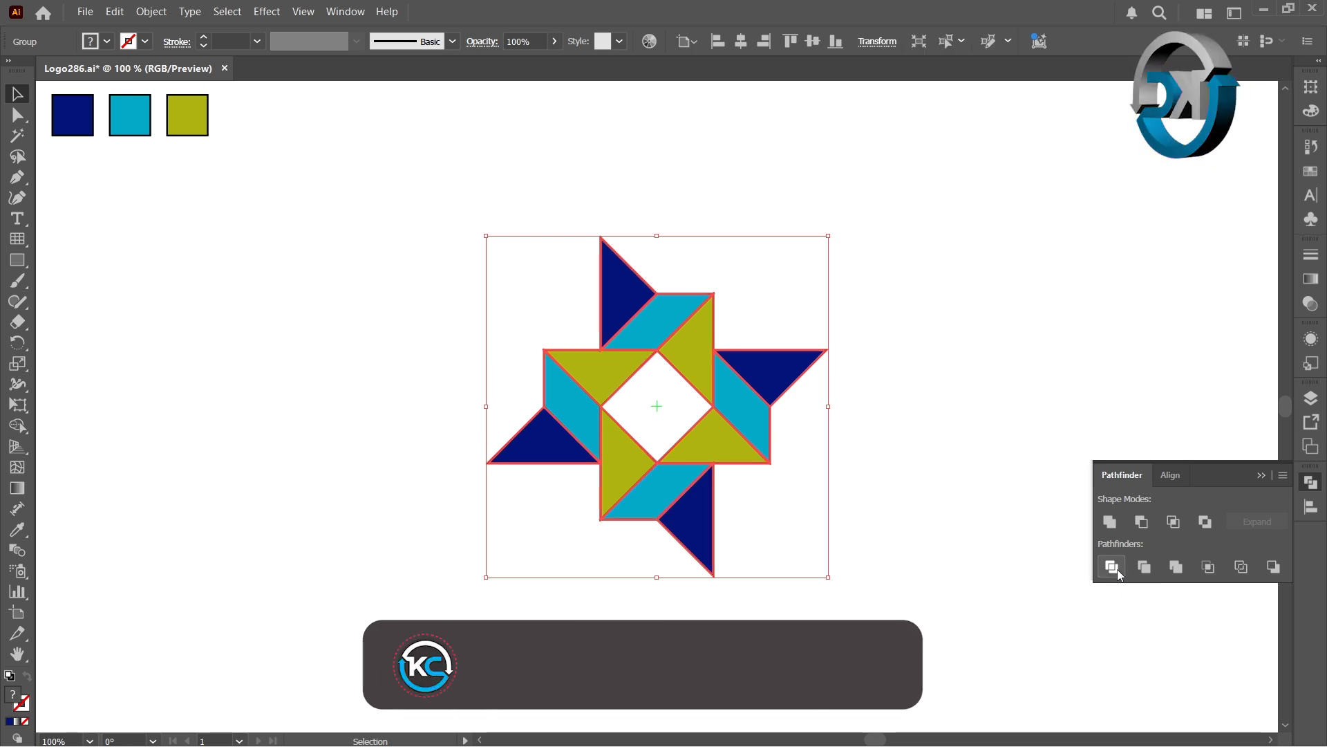
{"action": "left_click", "coordinate": [204, 367]}
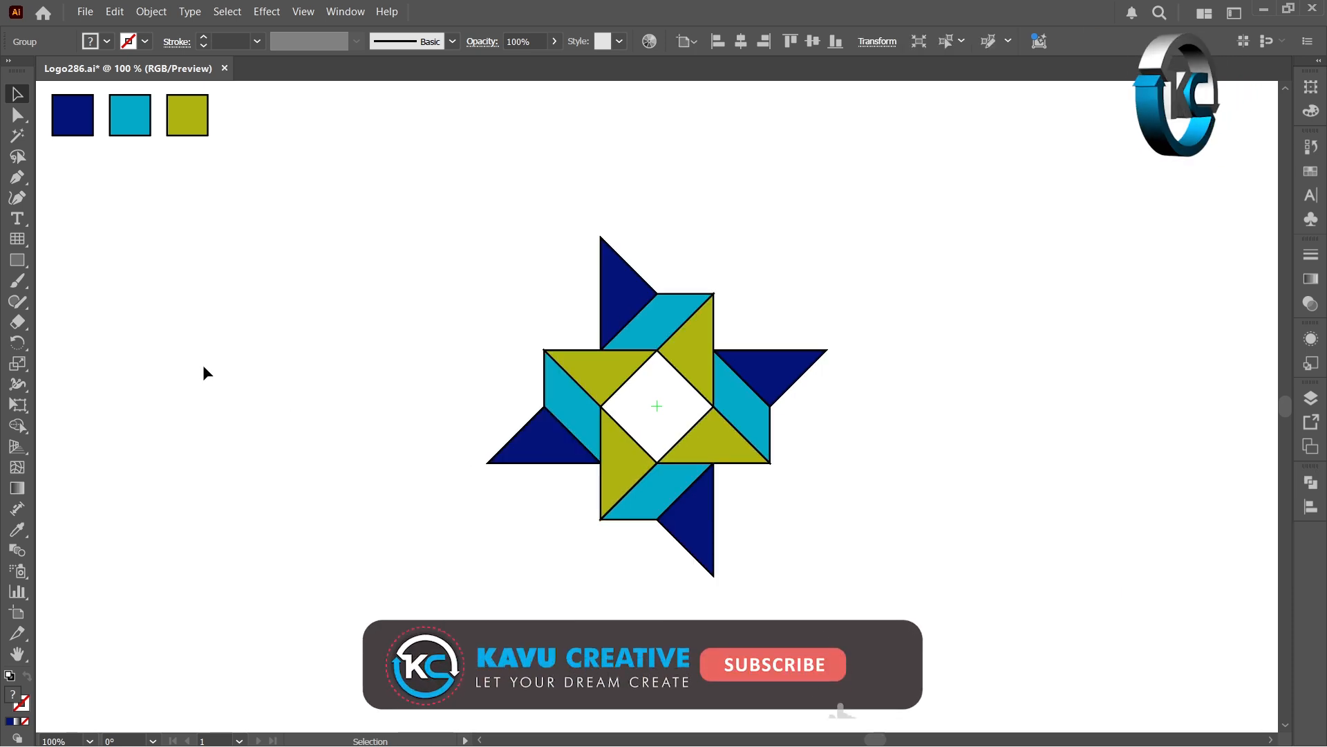
Step: Select all the black outline pieces with the Magic Wand and delete them
{"action": "left_click", "coordinate": [20, 140]}
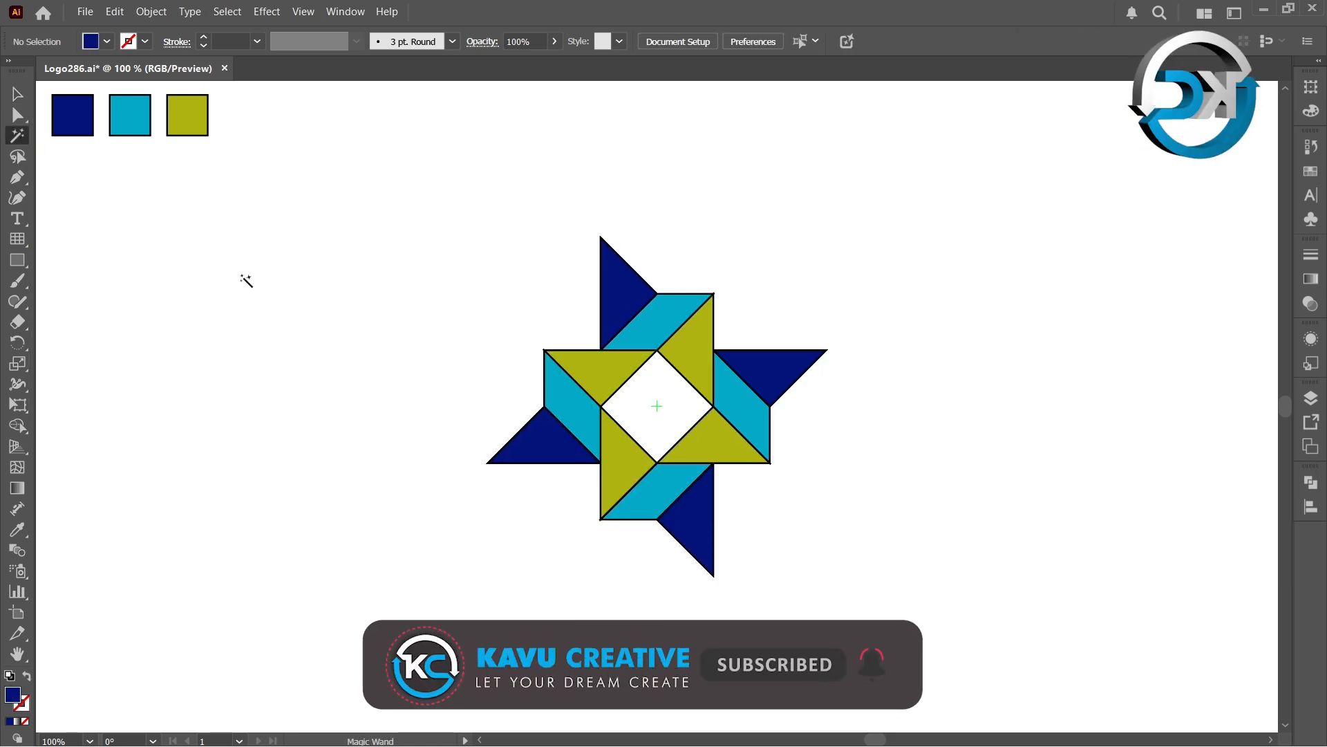
{"action": "left_click", "coordinate": [560, 364]}
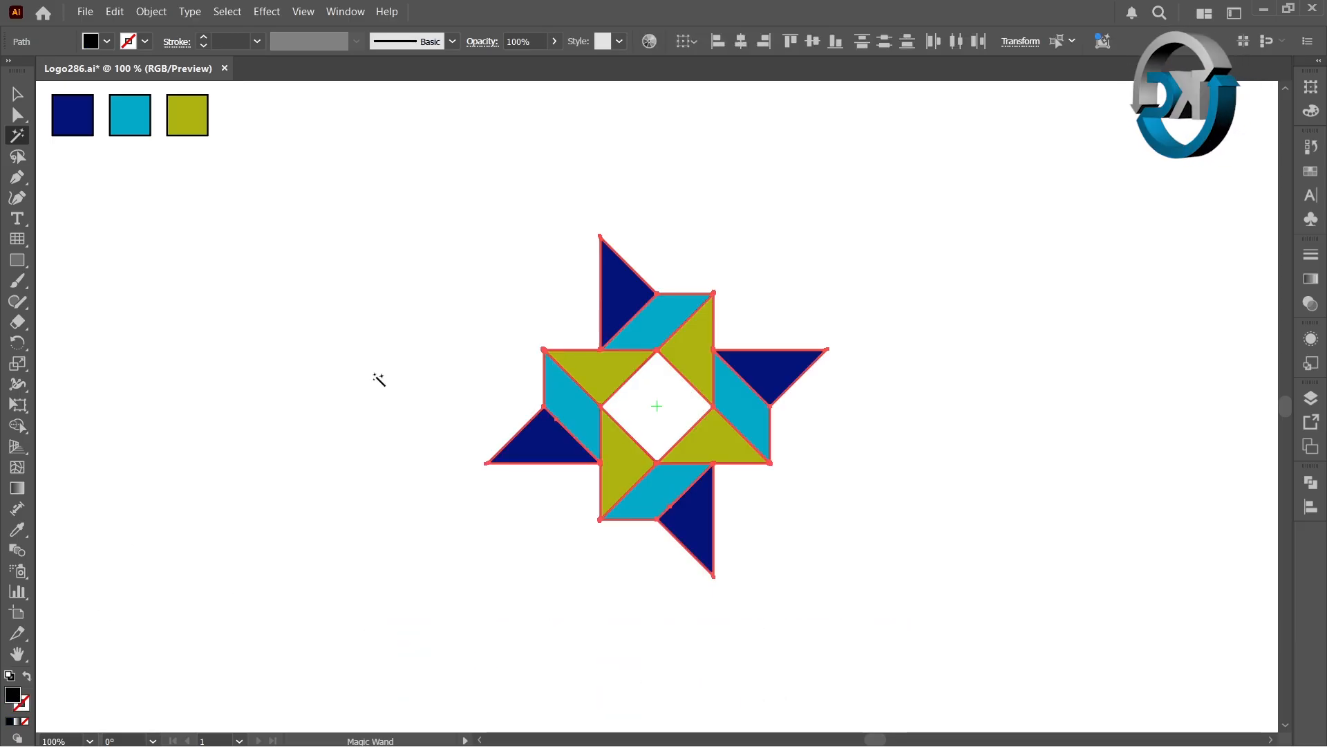
{"action": "key", "text": "Delete"}
{"action": "left_click", "coordinate": [18, 95]}
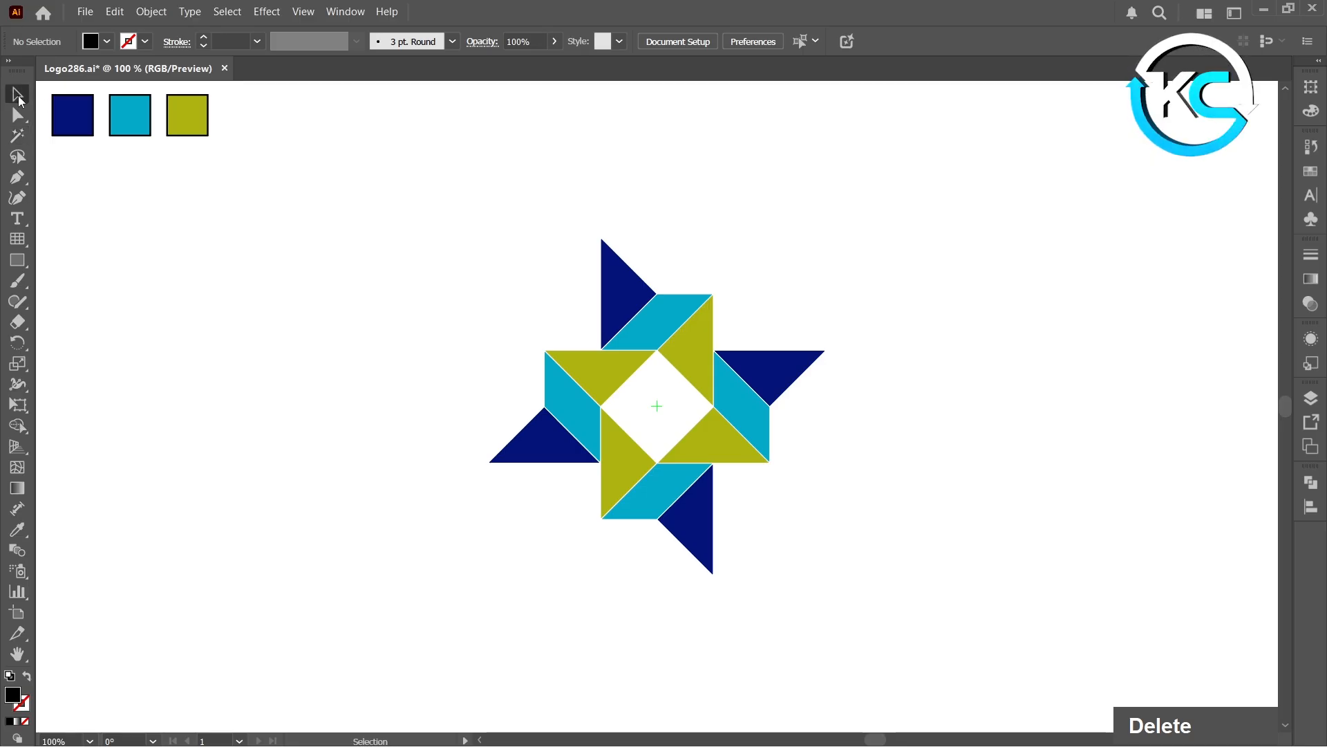